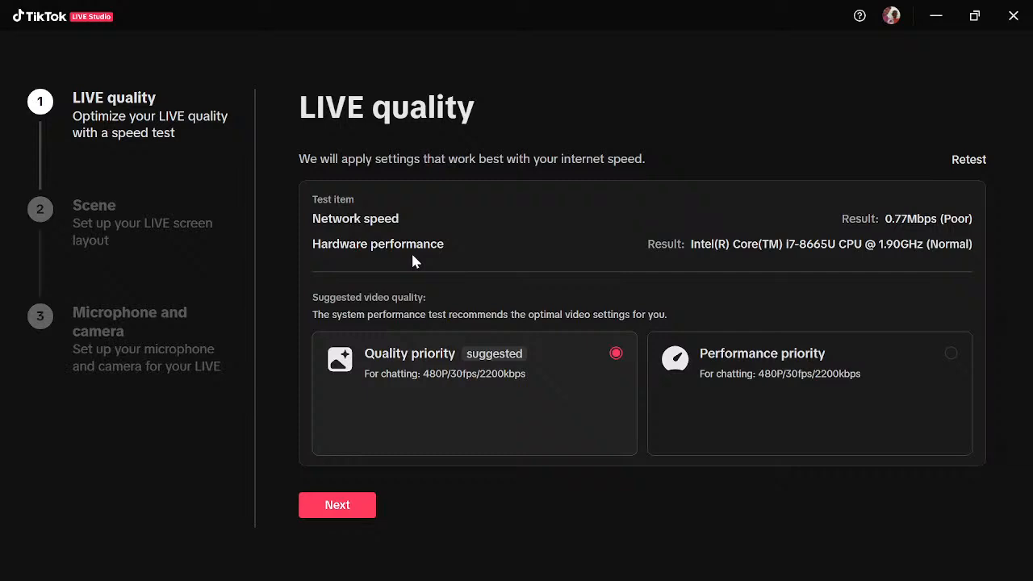
- Accept the suggested Quality priority setting and choose the Landscape orientation with the Multiple widgets layout template
click(349, 517)
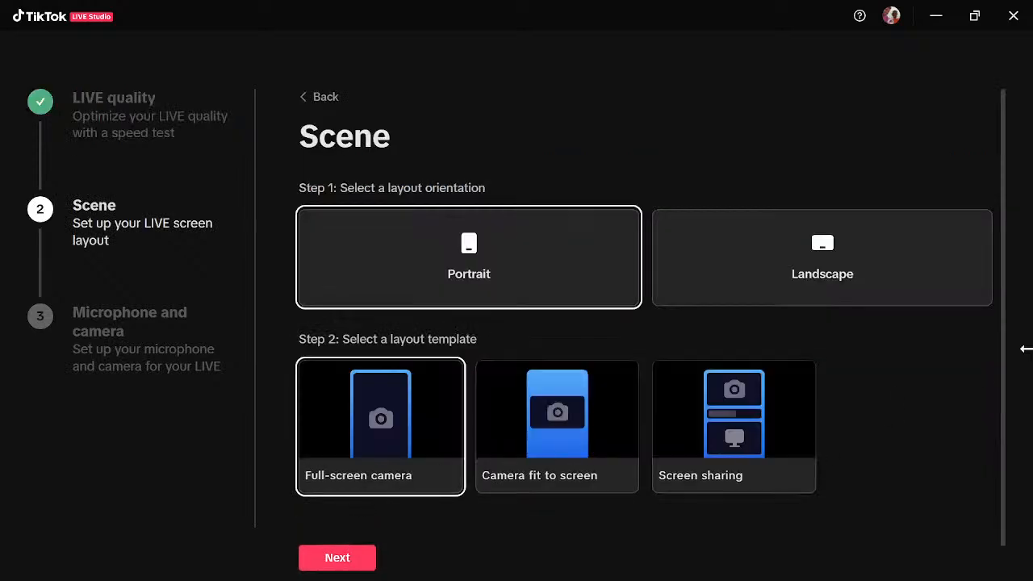
scroll(1008, 364, down, 1)
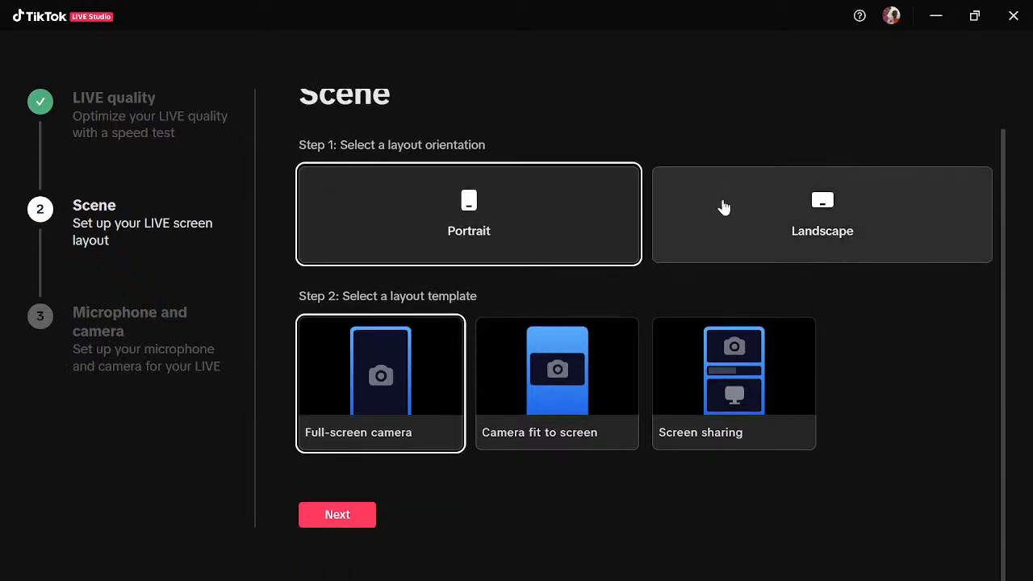
click(783, 230)
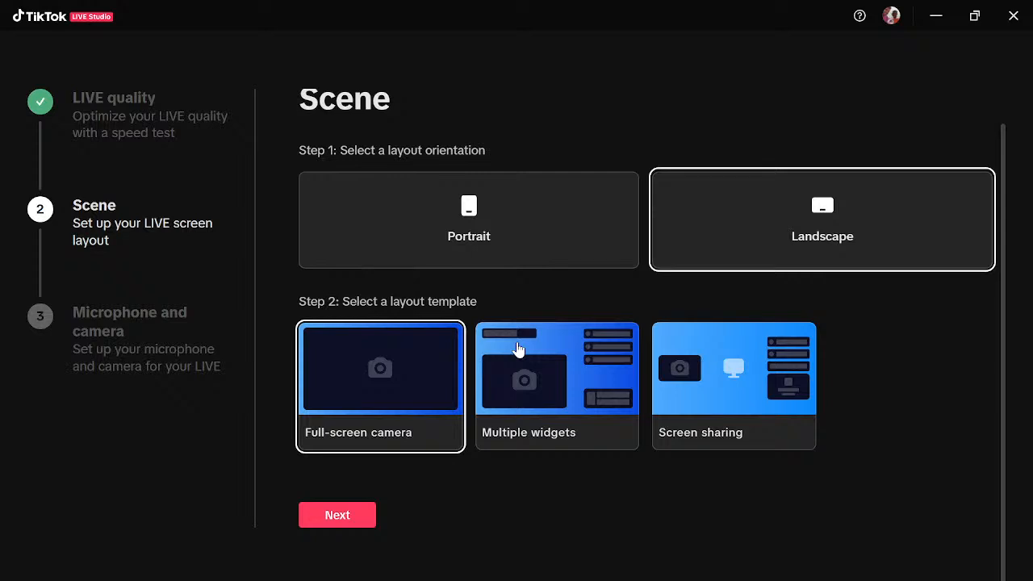
click(539, 392)
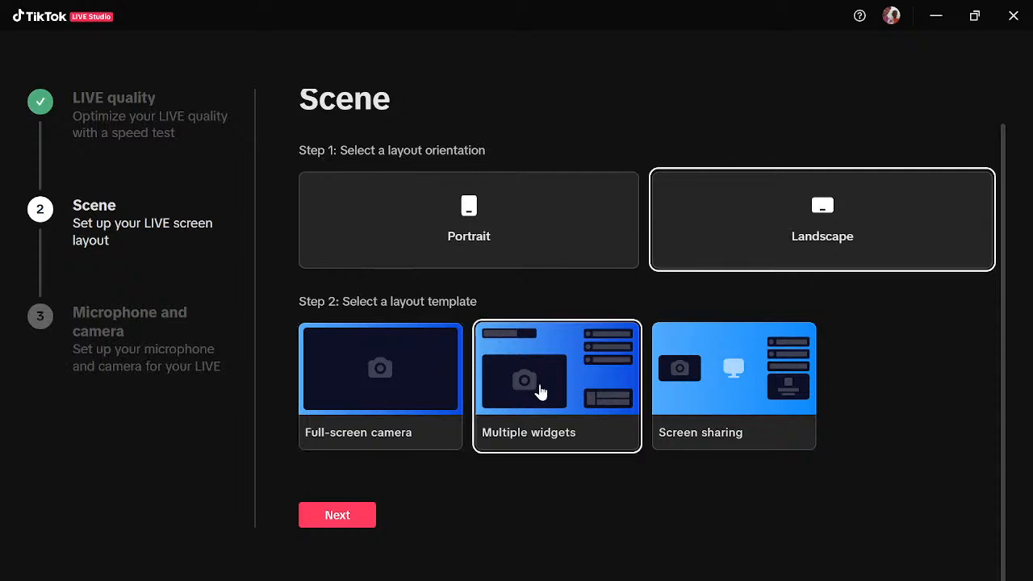
click(342, 521)
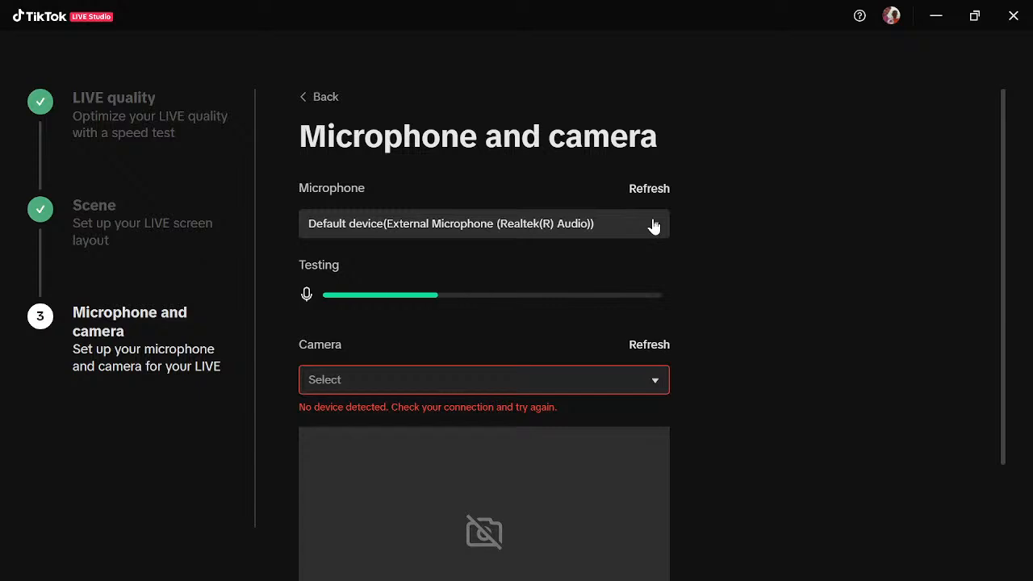
- Examine the available microphone and camera devices in the microphone and camera setup
click(653, 227)
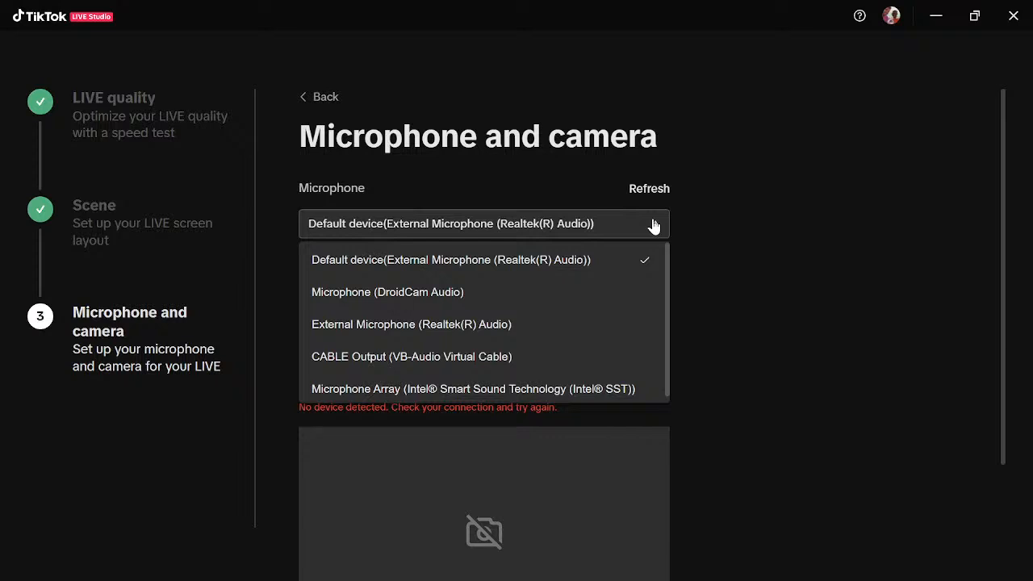
click(723, 267)
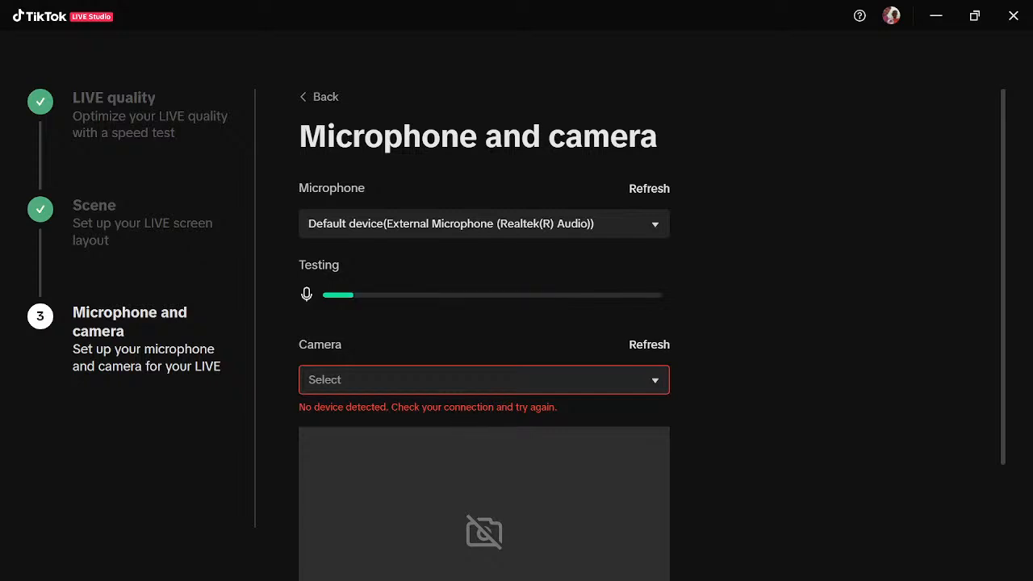
click(644, 383)
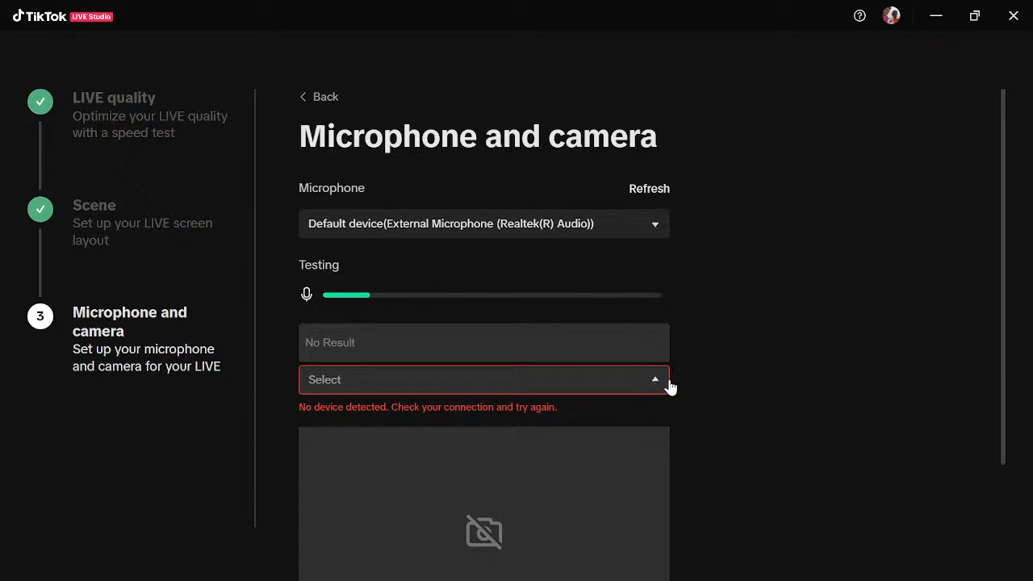
- Switch to OBS Studio, start its virtual camera, and return to TikTok LIVE Studio
click(940, 16)
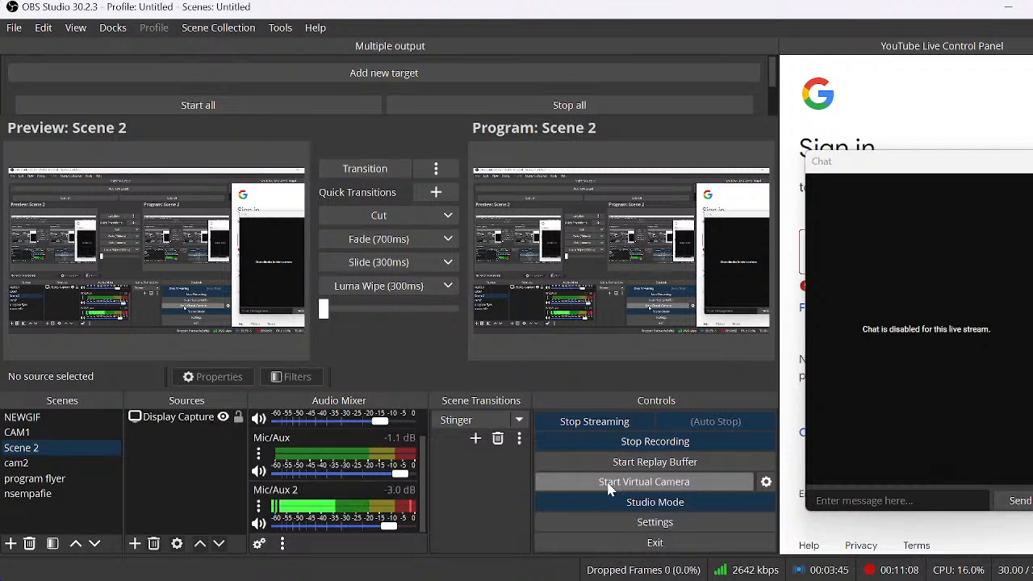
click(607, 484)
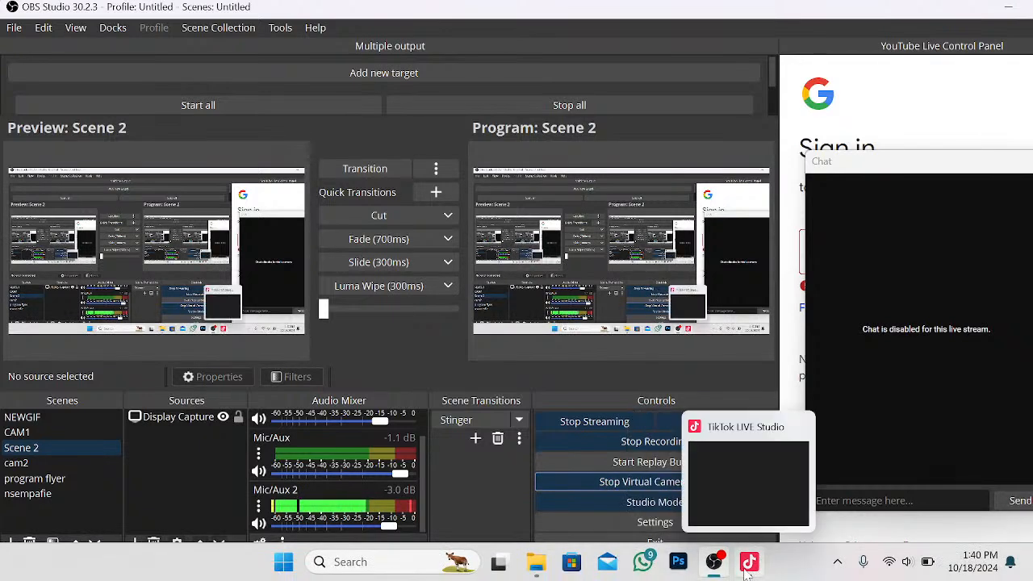
click(747, 568)
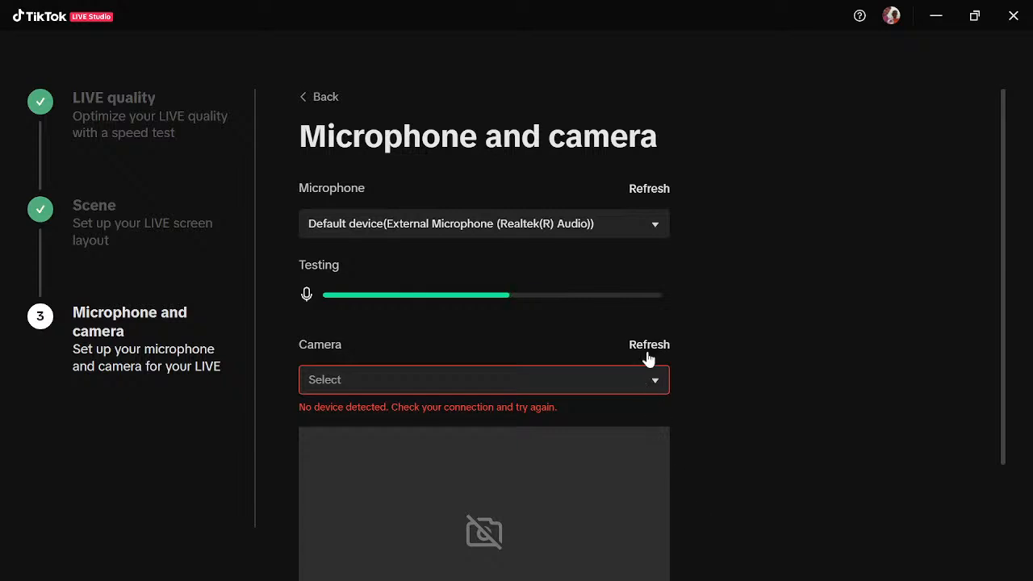
- Recheck the available camera devices and finish the setup wizard without choosing a camera
click(654, 386)
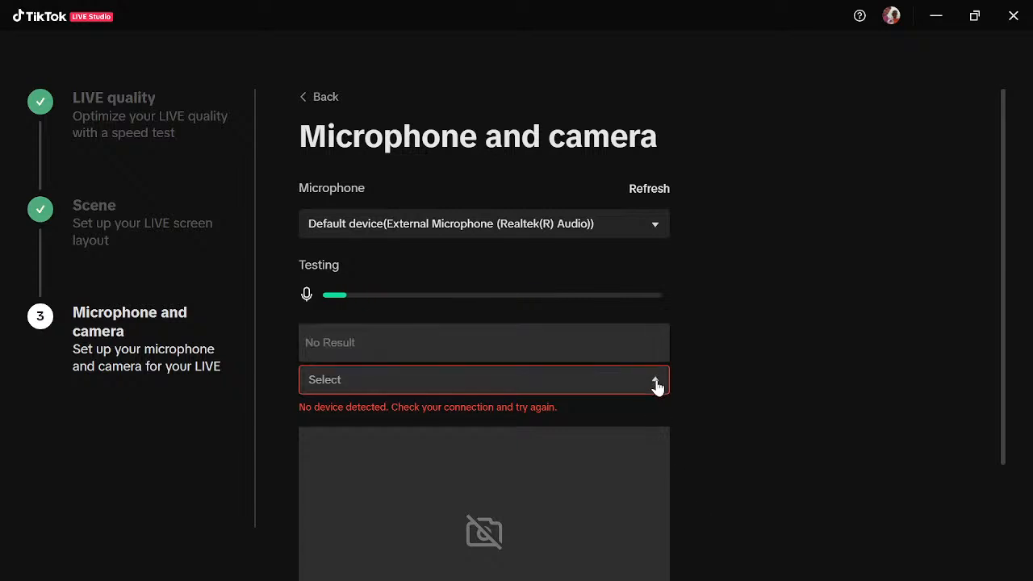
scroll(1005, 329, down, 2)
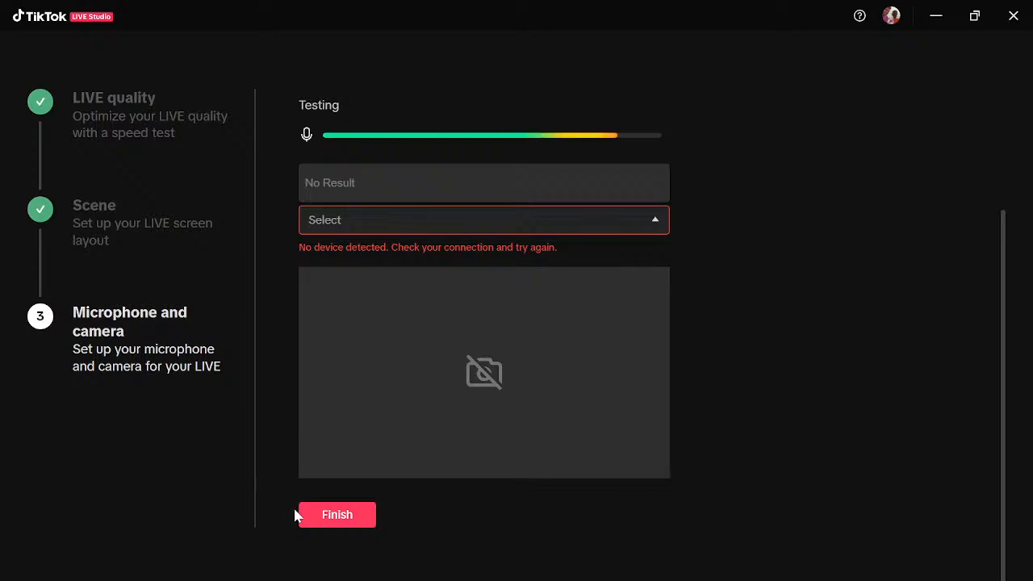
click(334, 518)
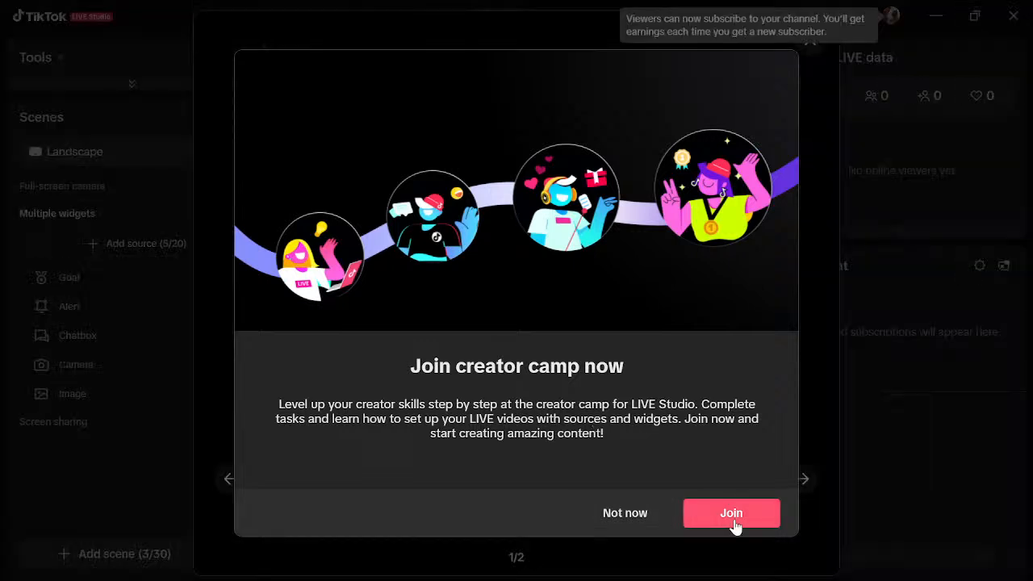
- Join the creator camp and dismiss the What's new and subscription notices to get back to the main studio view
click(733, 520)
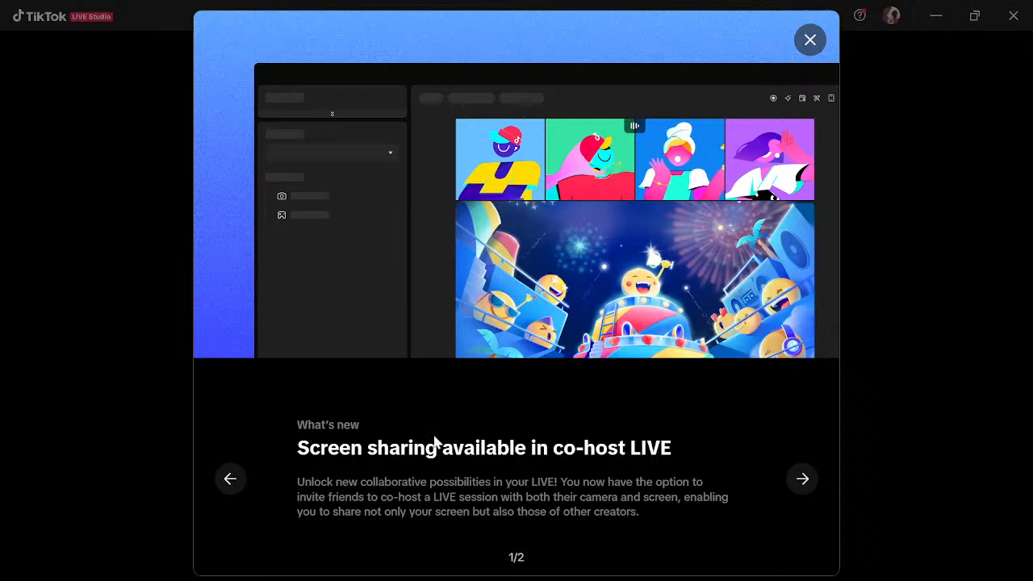
click(810, 41)
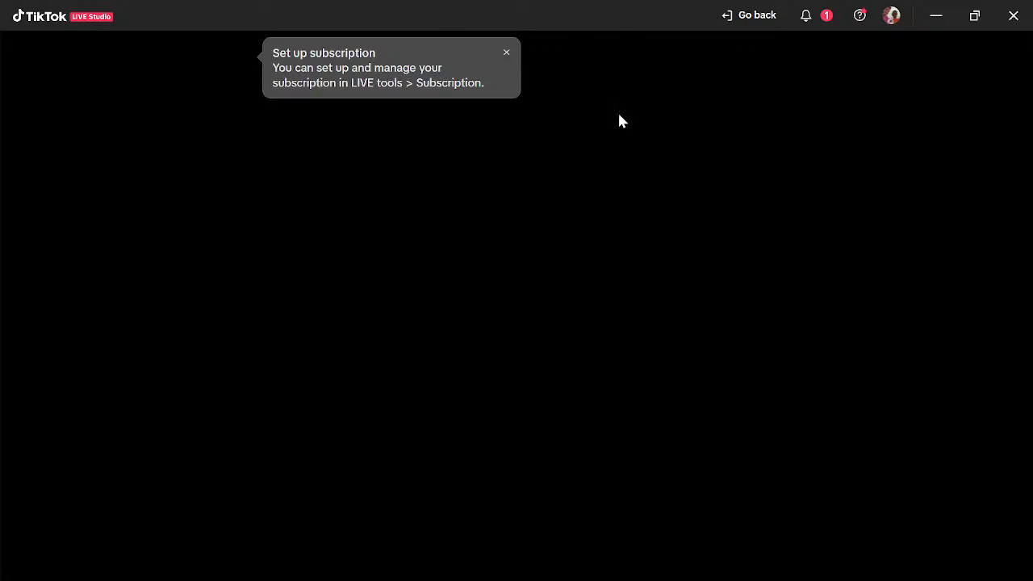
click(506, 55)
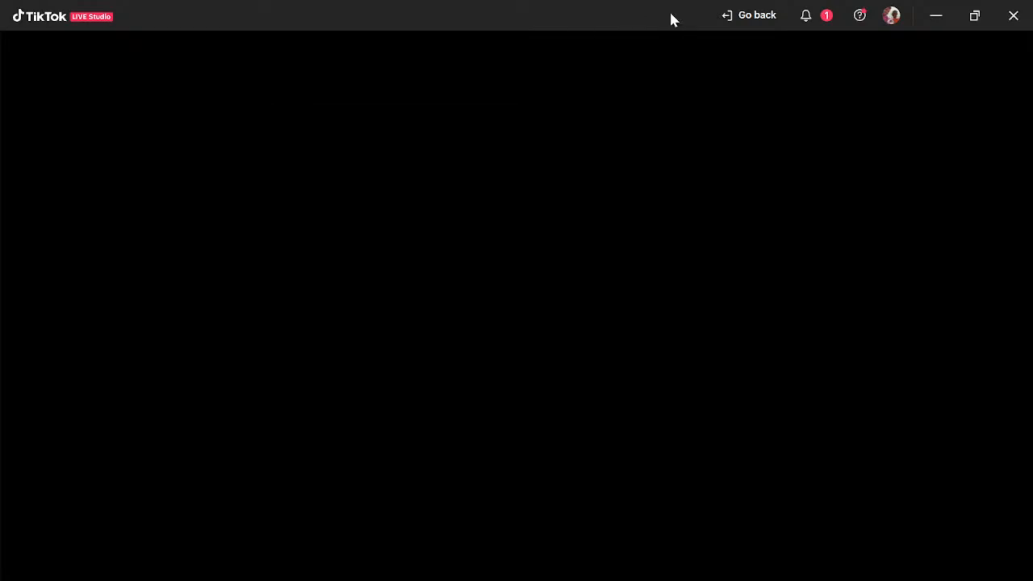
click(744, 17)
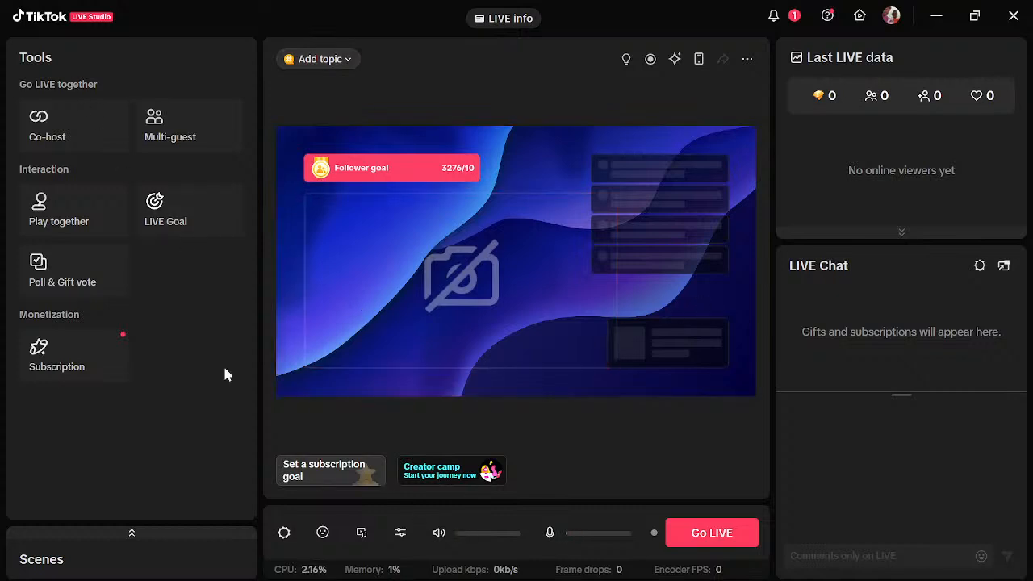
- Examine the device and resolution options in the general settings of the Multiple widgets scene's Camera source, leaving without applying changes
click(132, 536)
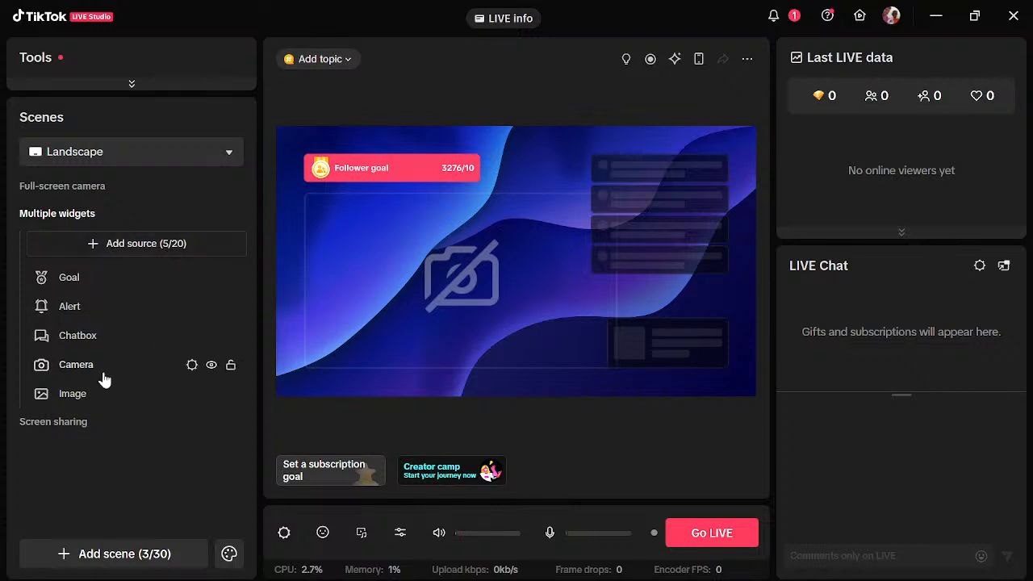
click(193, 366)
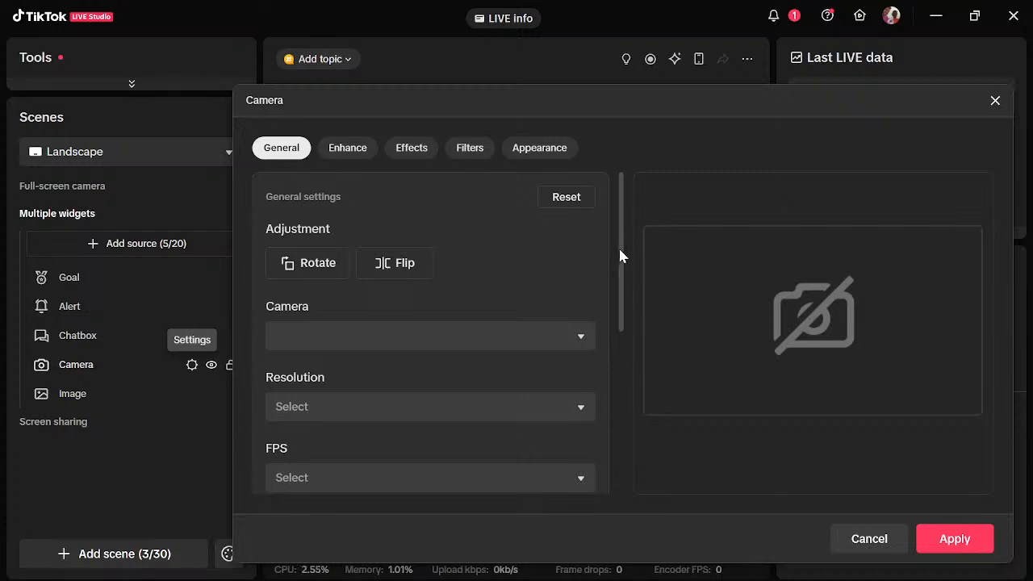
scroll(618, 246, down, 2)
scroll(626, 285, up, 1)
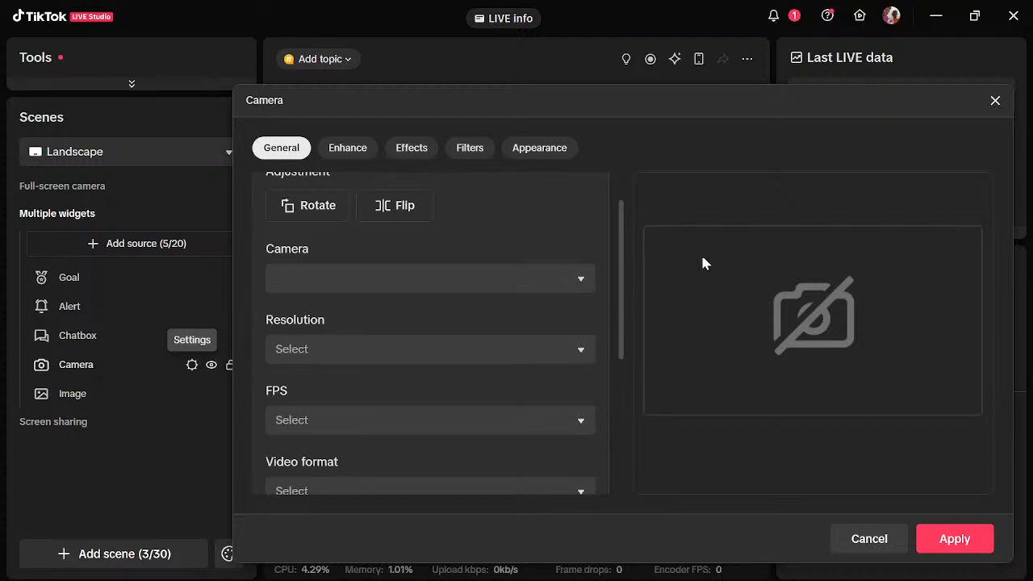
click(580, 284)
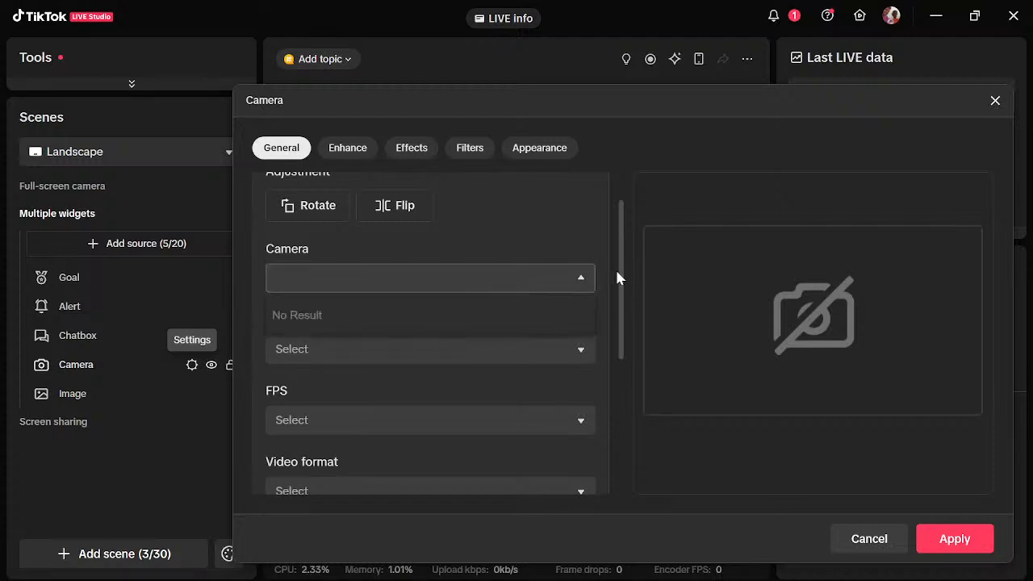
click(627, 208)
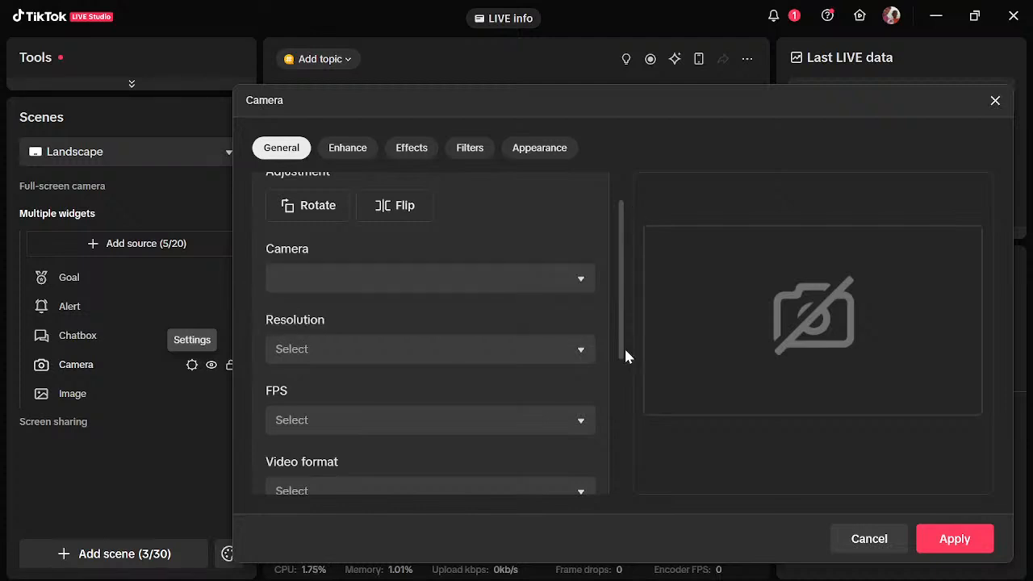
scroll(619, 426, down, 5)
scroll(619, 426, up, 5)
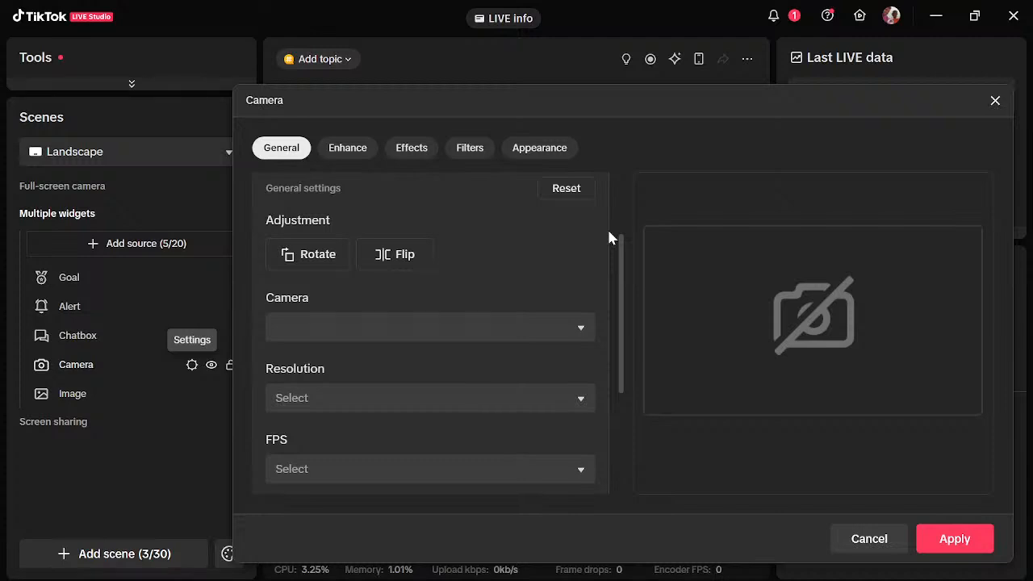
scroll(609, 234, up, 1)
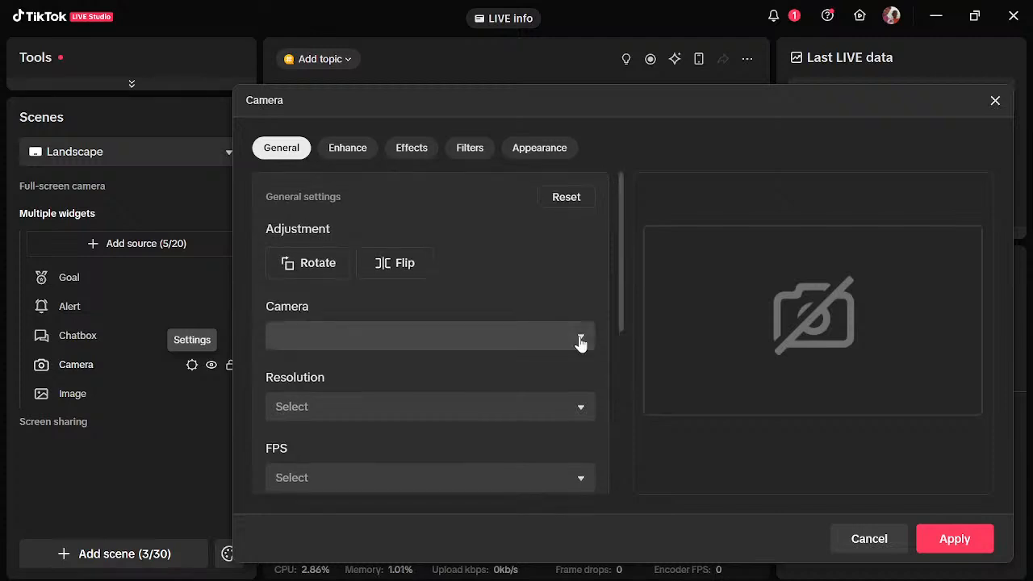
click(578, 409)
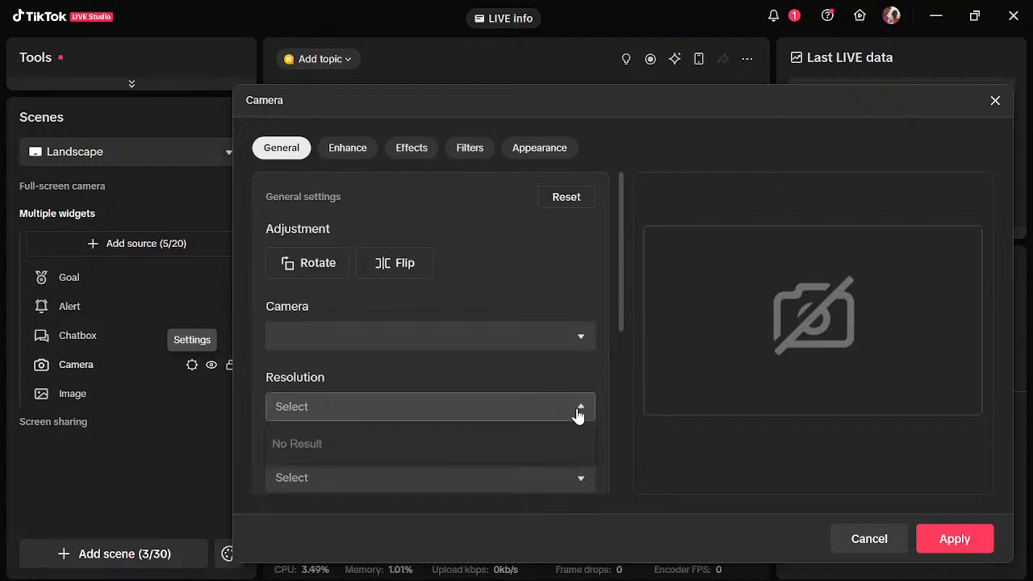
click(577, 413)
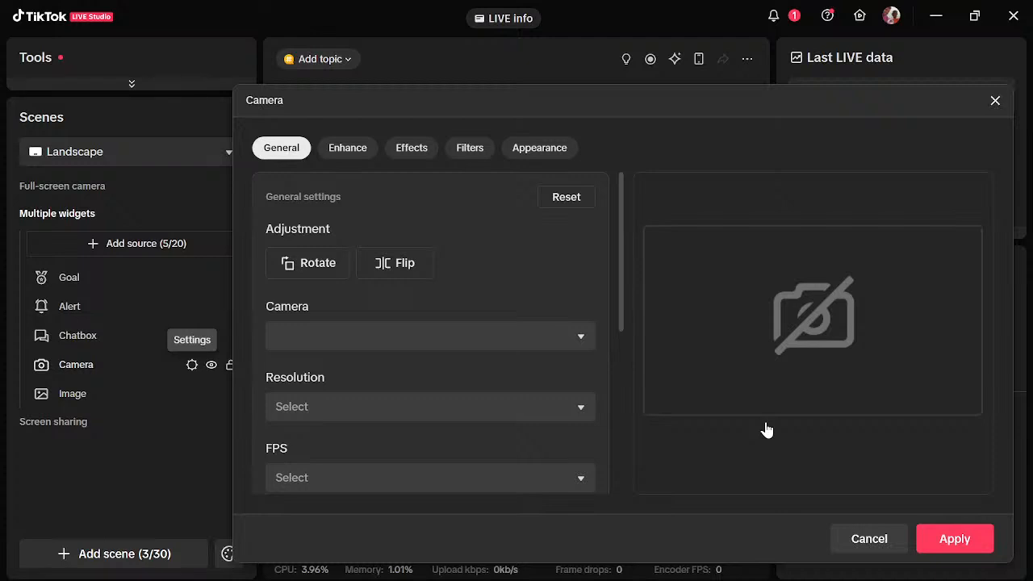
click(872, 553)
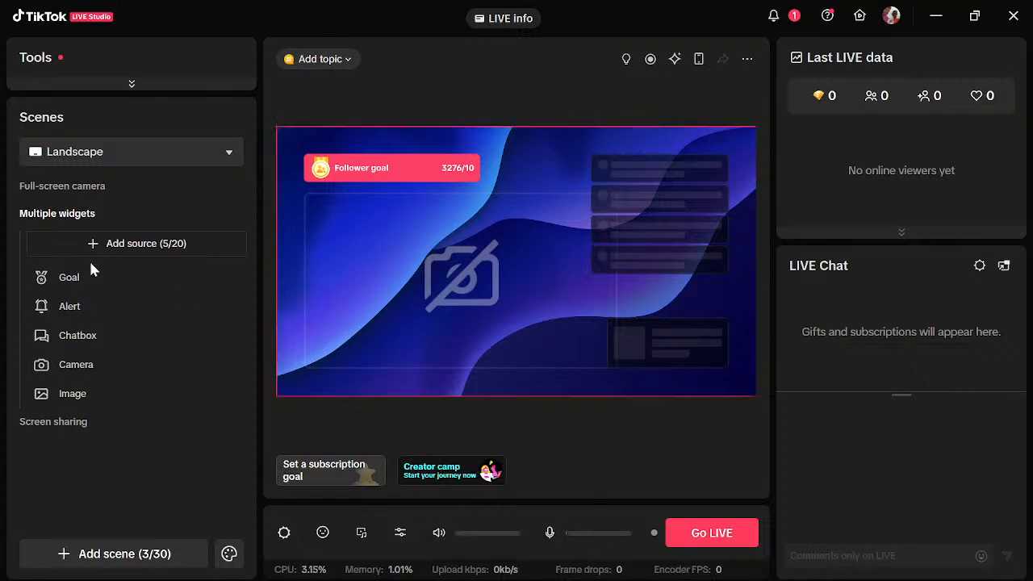
- Delete the Camera source from the Multiple widgets scene
click(74, 373)
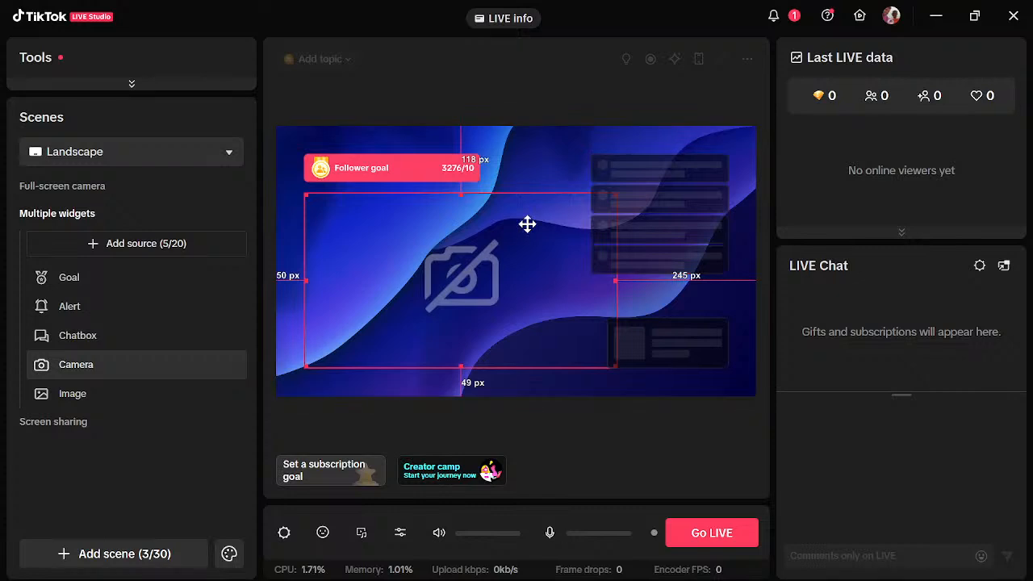
key(Delete)
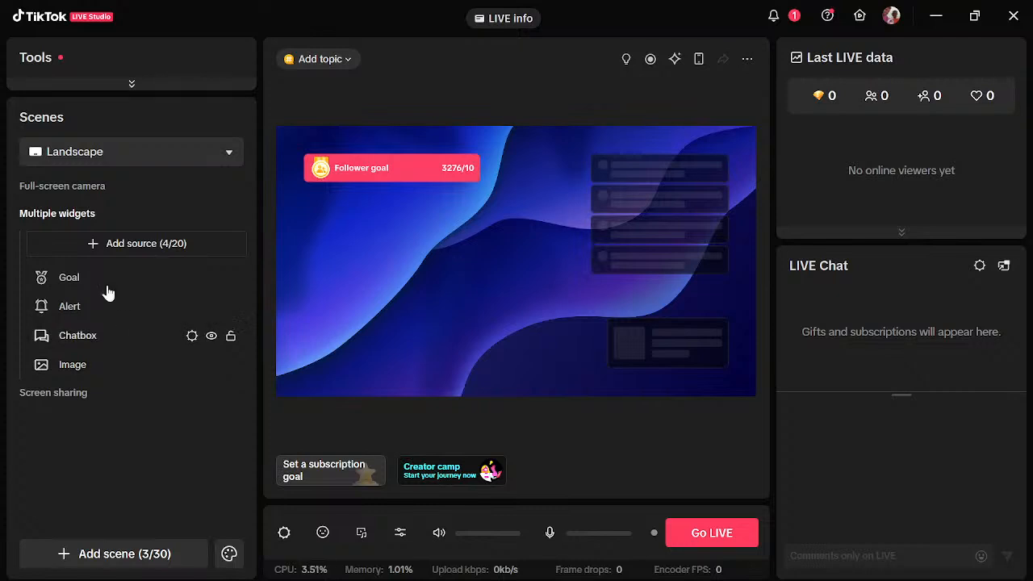
click(112, 251)
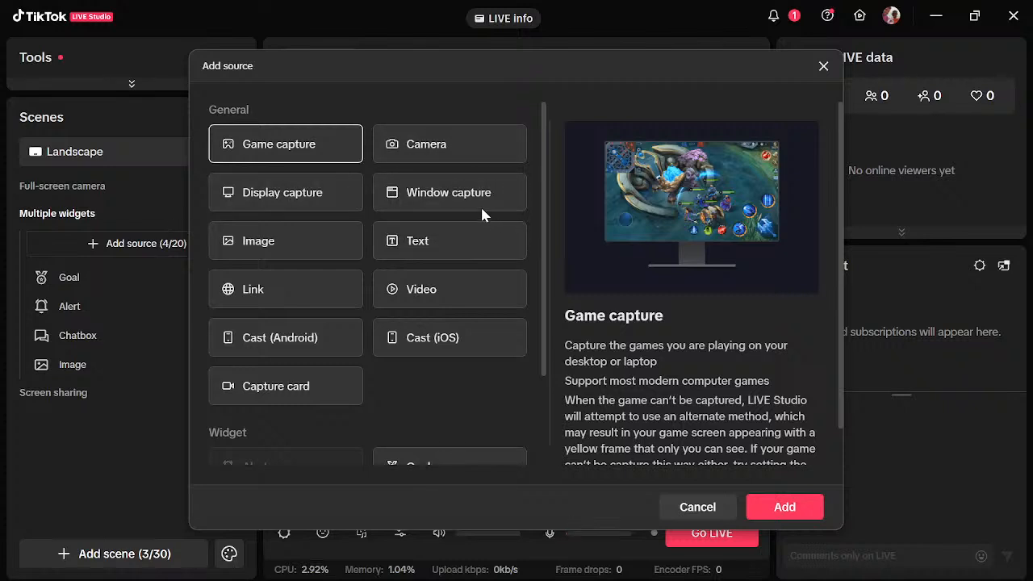
click(432, 152)
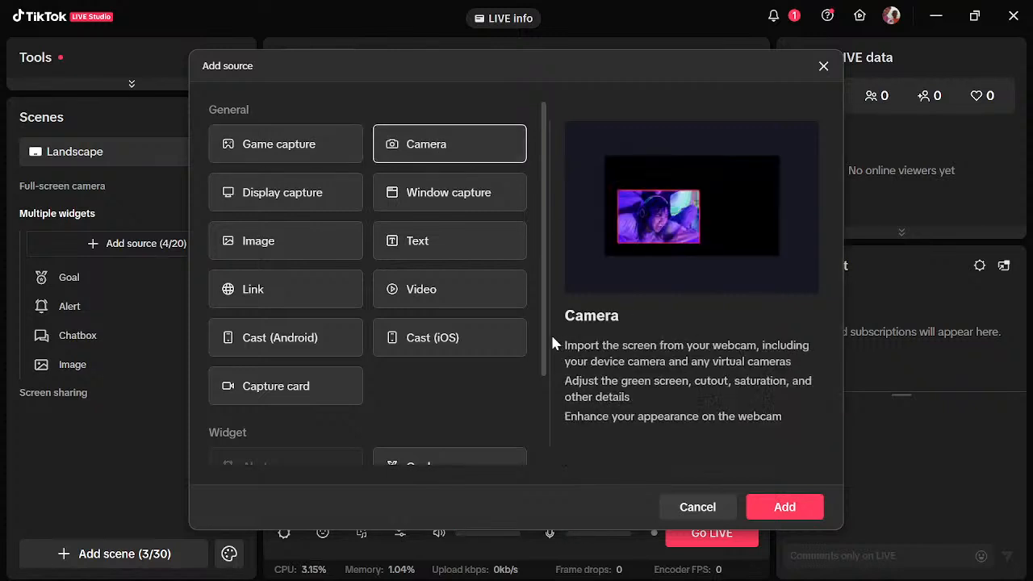
scroll(545, 408, down, 3)
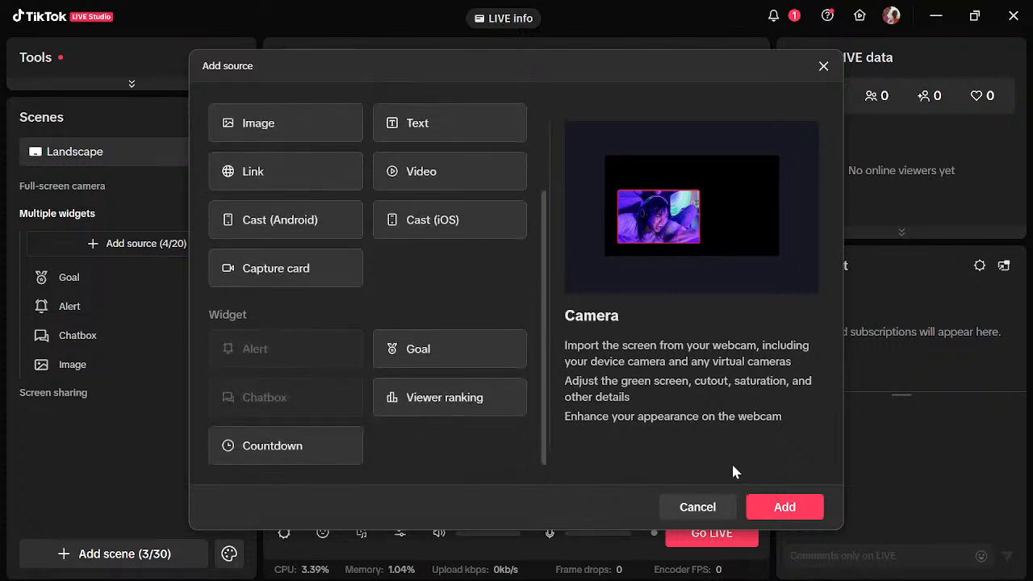
click(783, 509)
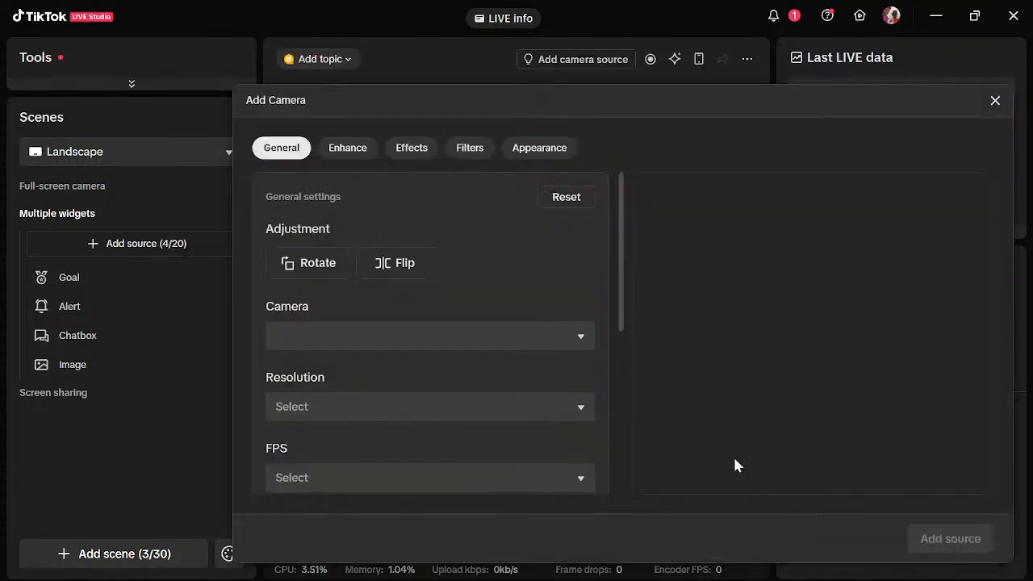
click(583, 339)
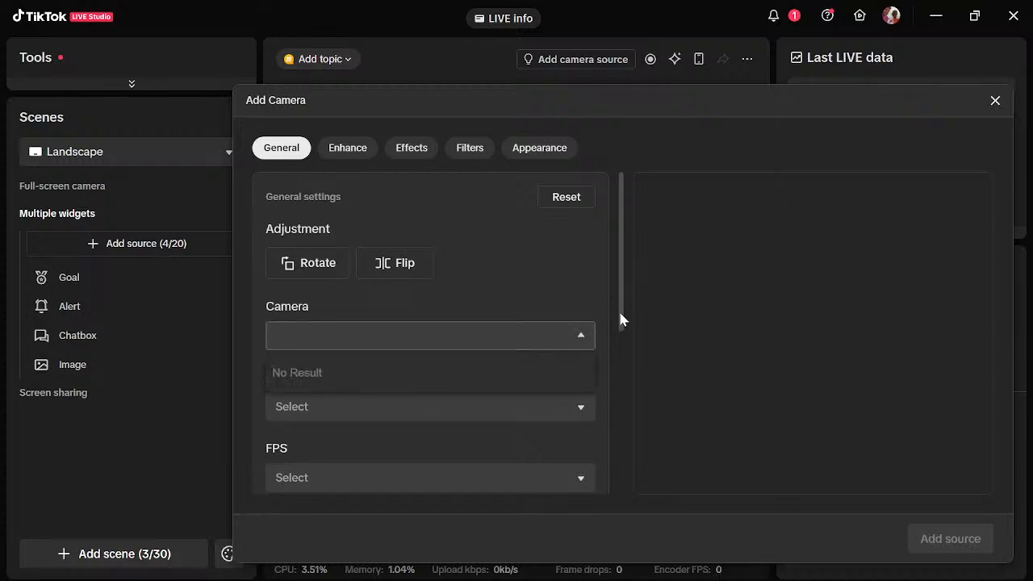
drag(618, 313, 606, 517)
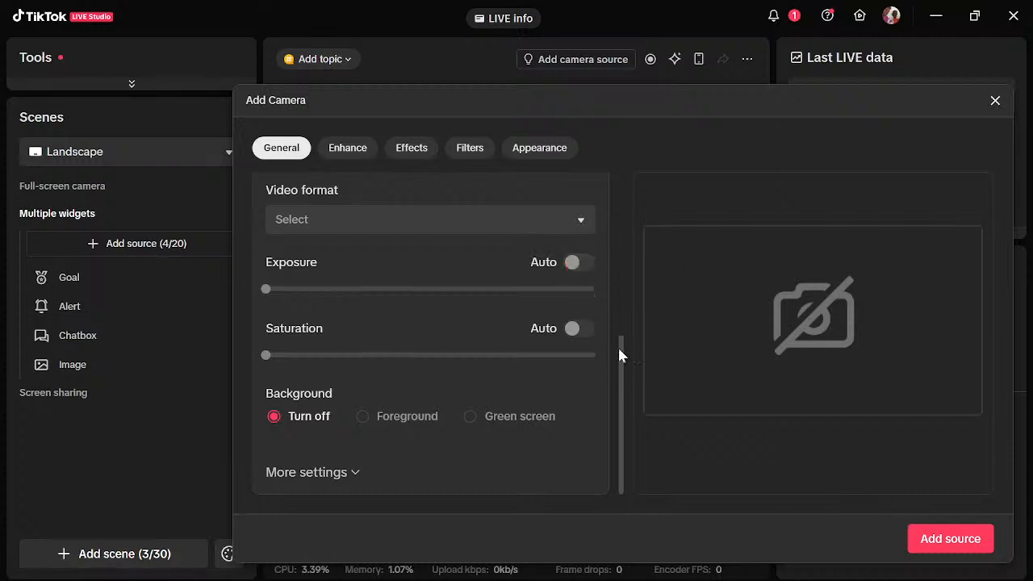
drag(618, 345, 632, 125)
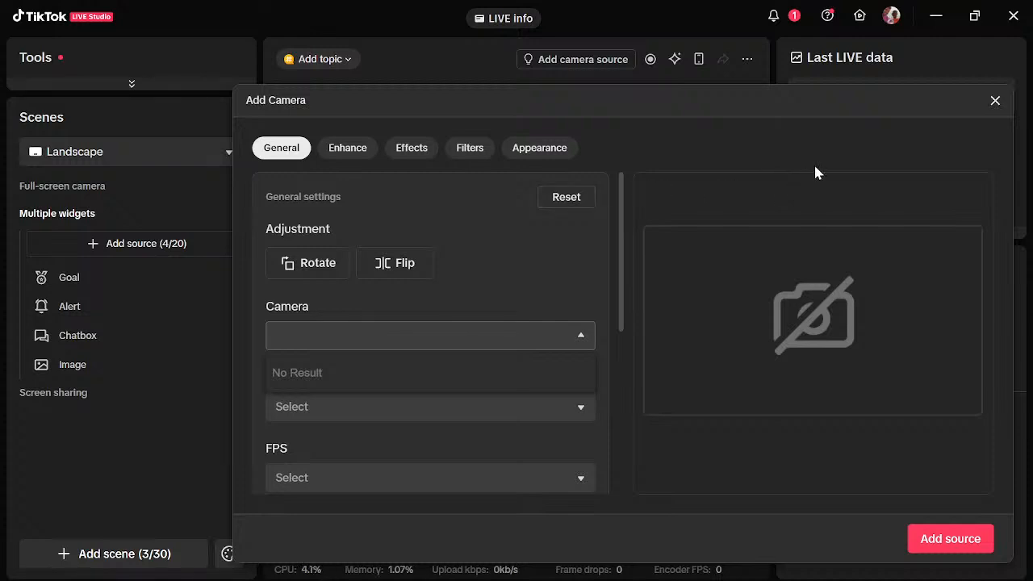
click(994, 100)
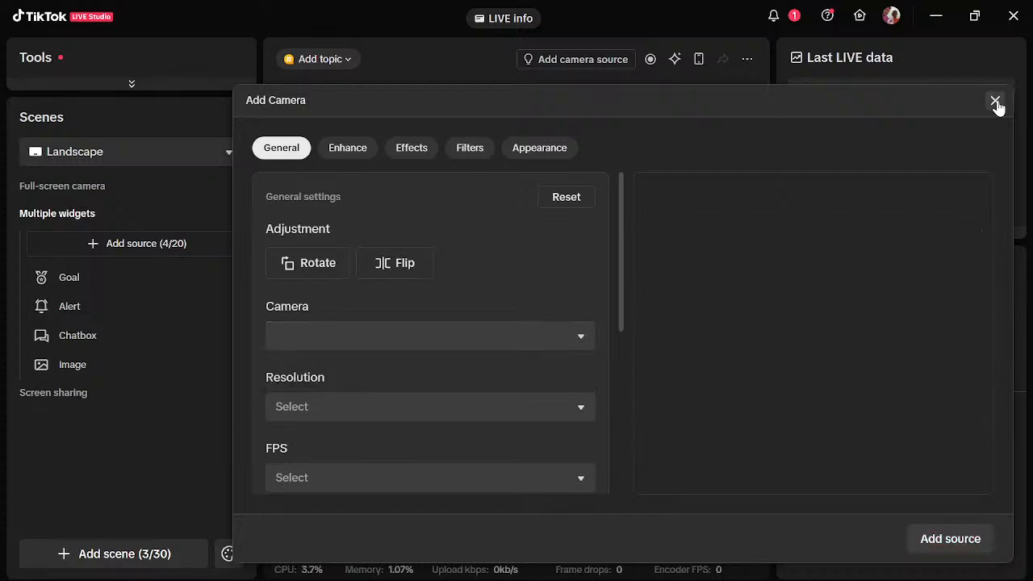
- Switch to OBS Studio and confirm Program (Default) as the virtual camera's output type
click(935, 16)
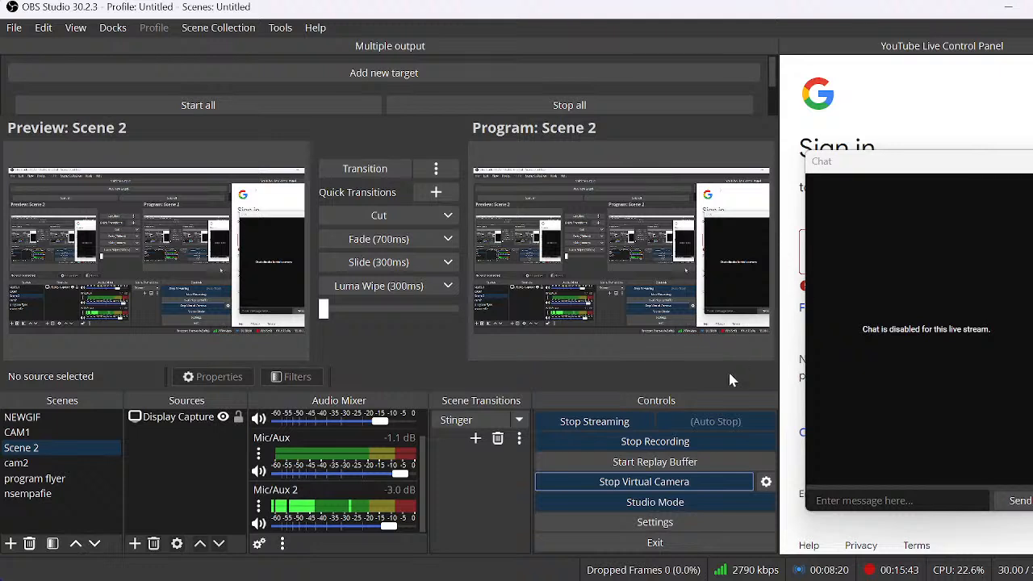
click(764, 483)
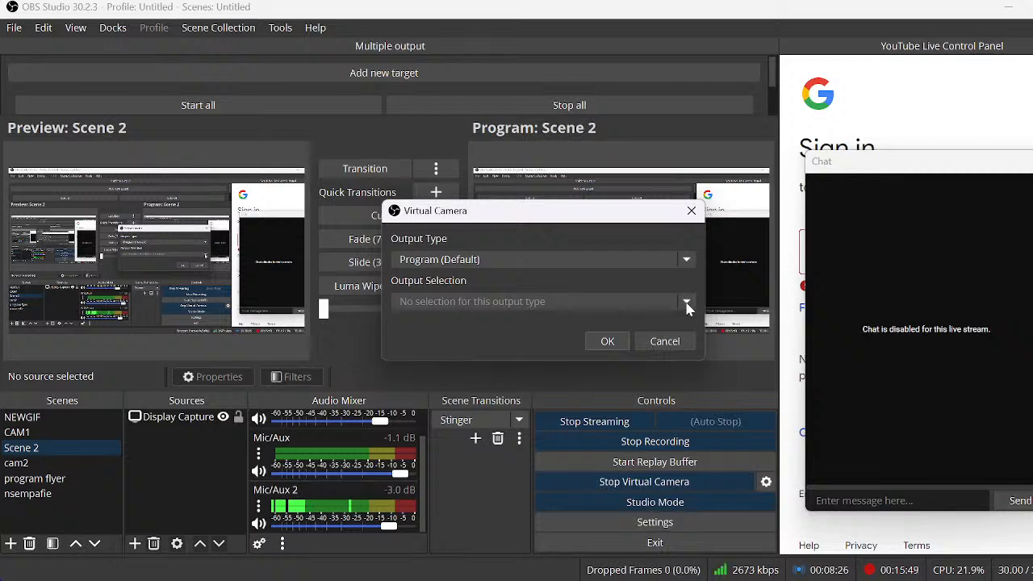
click(688, 261)
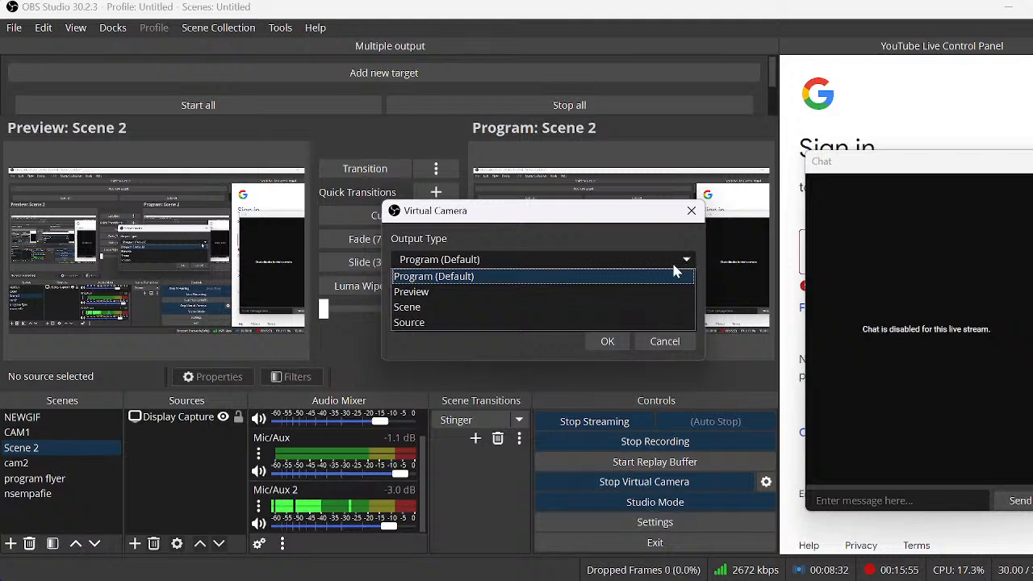
click(613, 341)
click(613, 341)
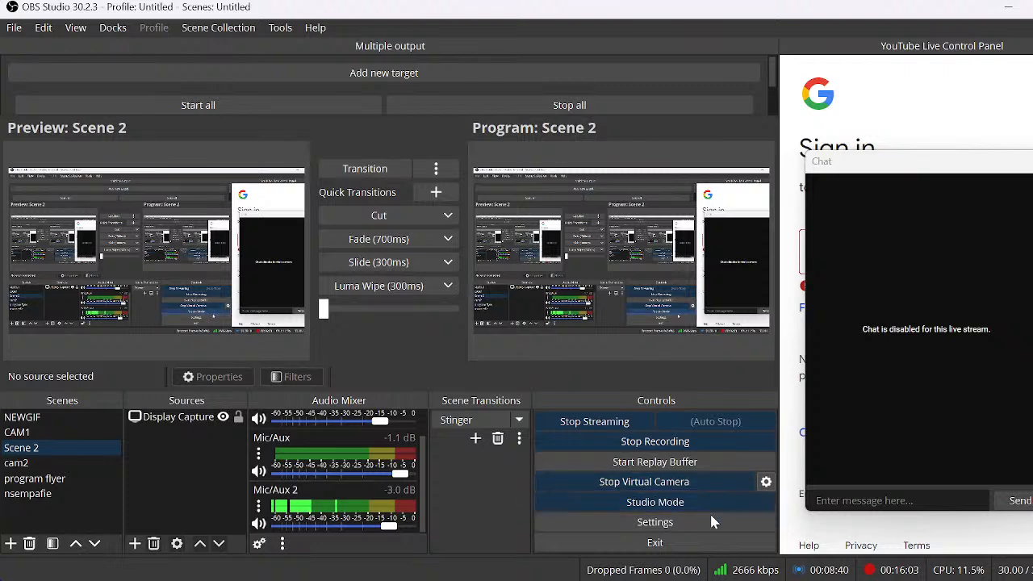
- Switch back to TikTok LIVE Studio and start adding a Camera source to the Multiple widgets scene
mouse_move(726, 568)
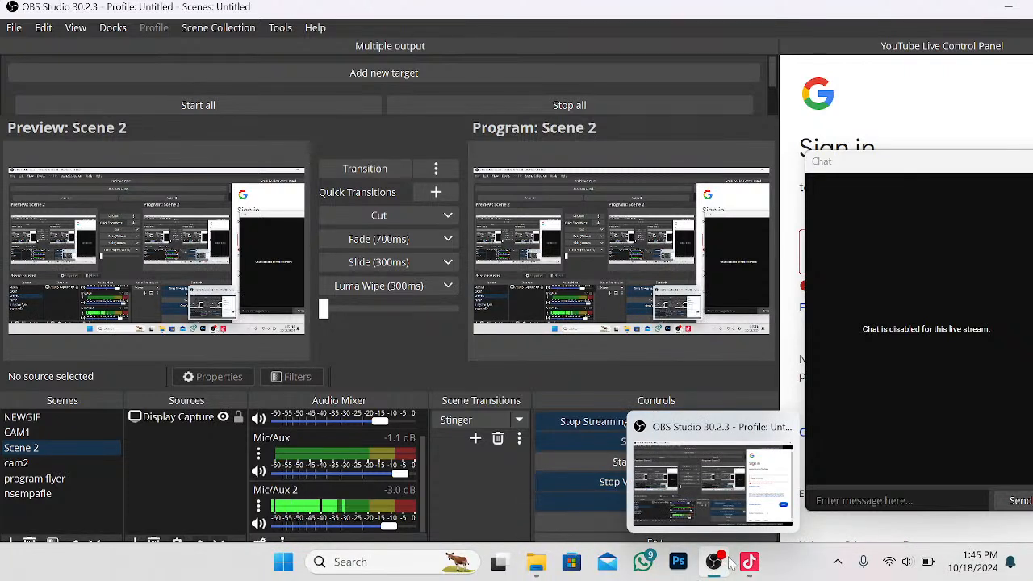
click(748, 562)
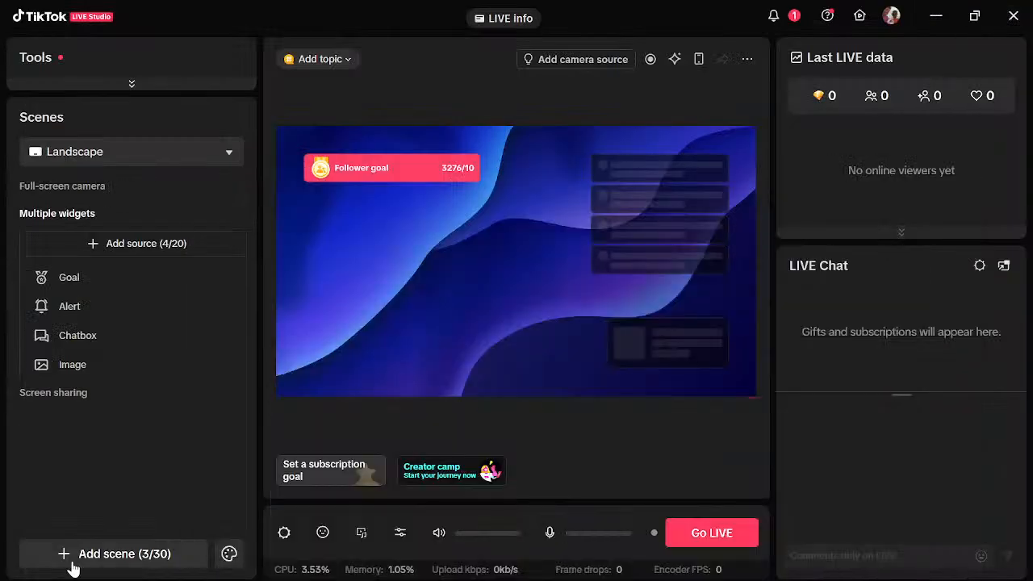
click(101, 554)
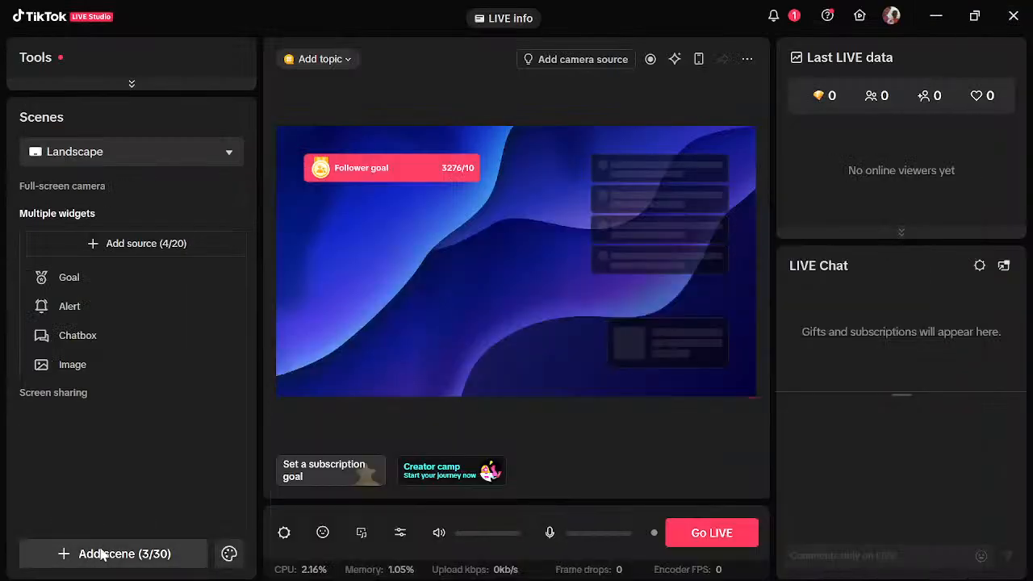
mouse_move(99, 392)
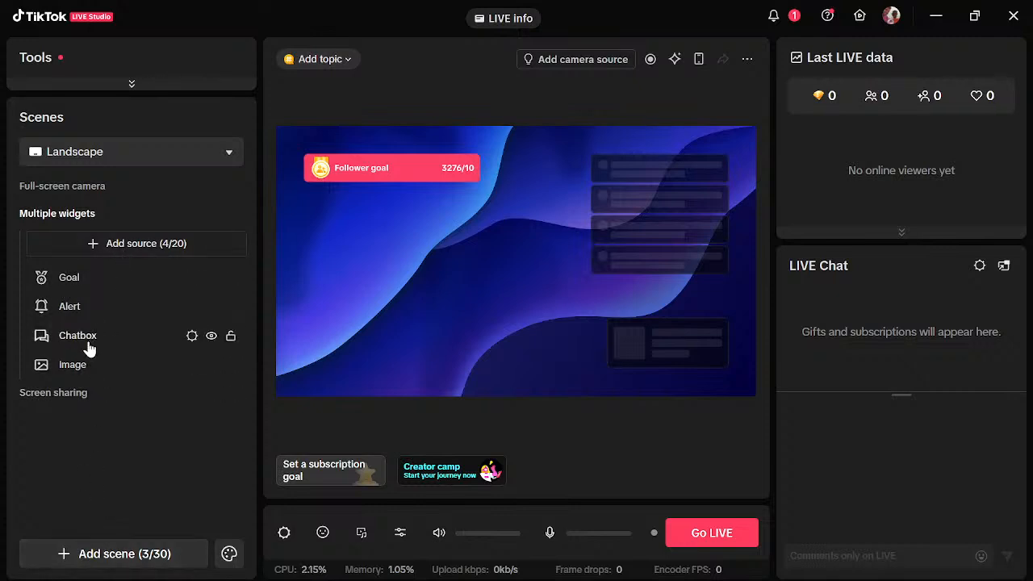
click(146, 245)
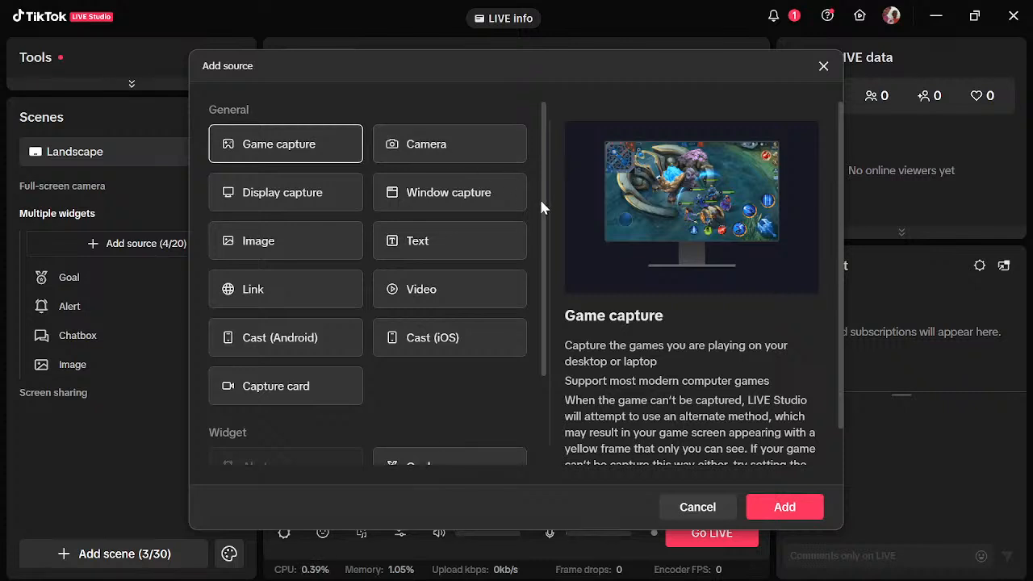
drag(538, 199, 535, 352)
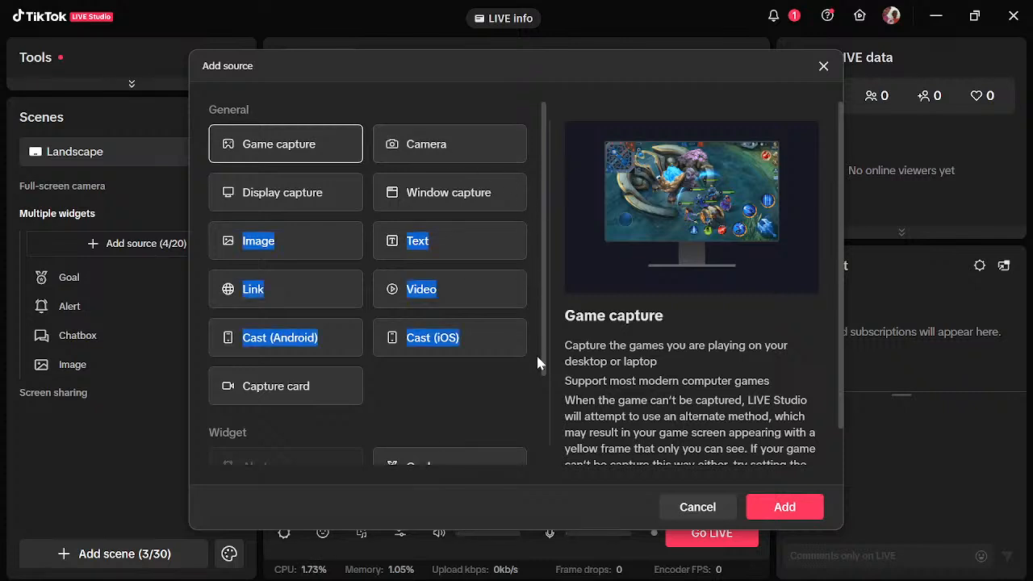
click(498, 399)
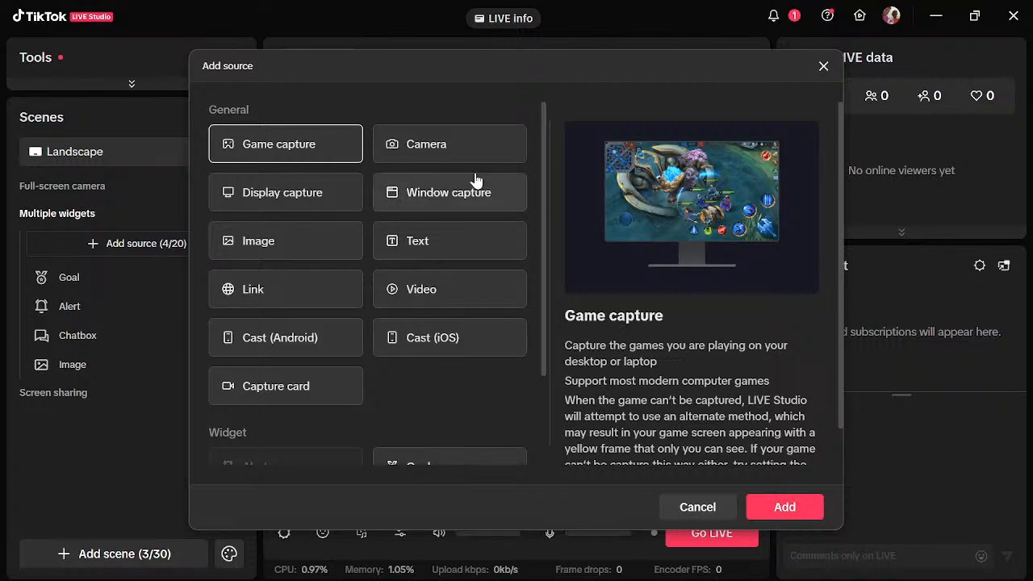
click(450, 149)
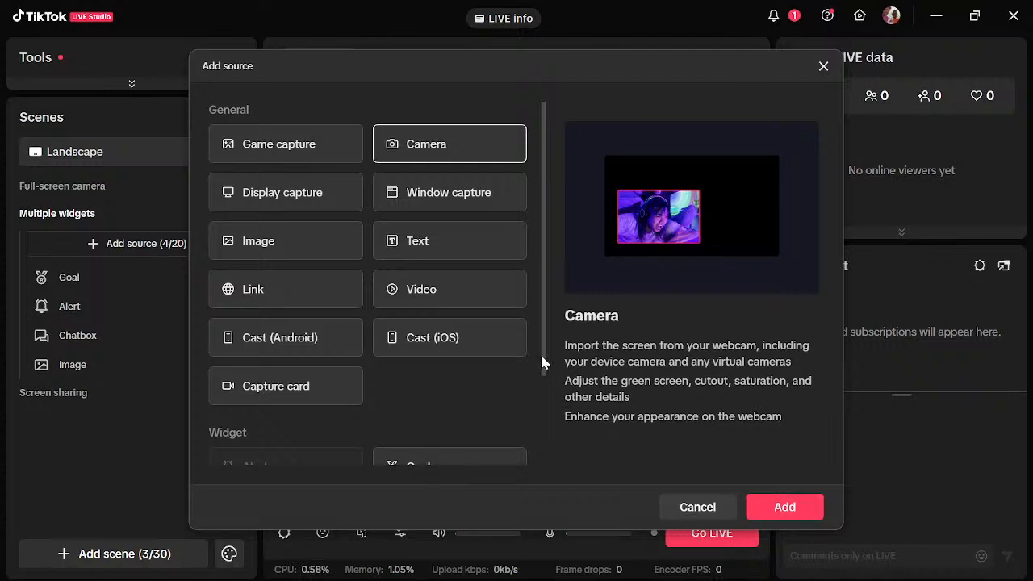
drag(541, 354, 551, 460)
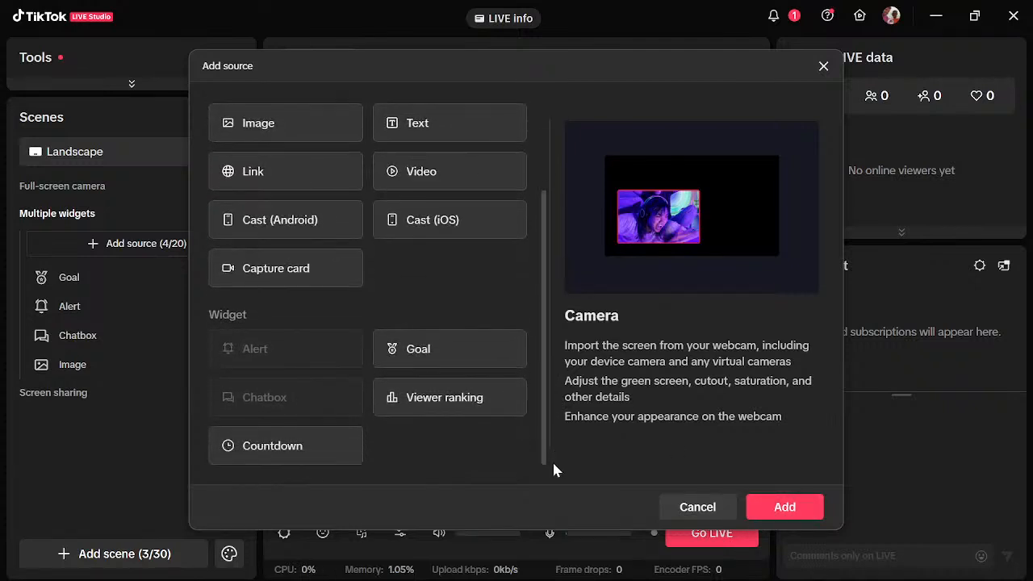
click(762, 506)
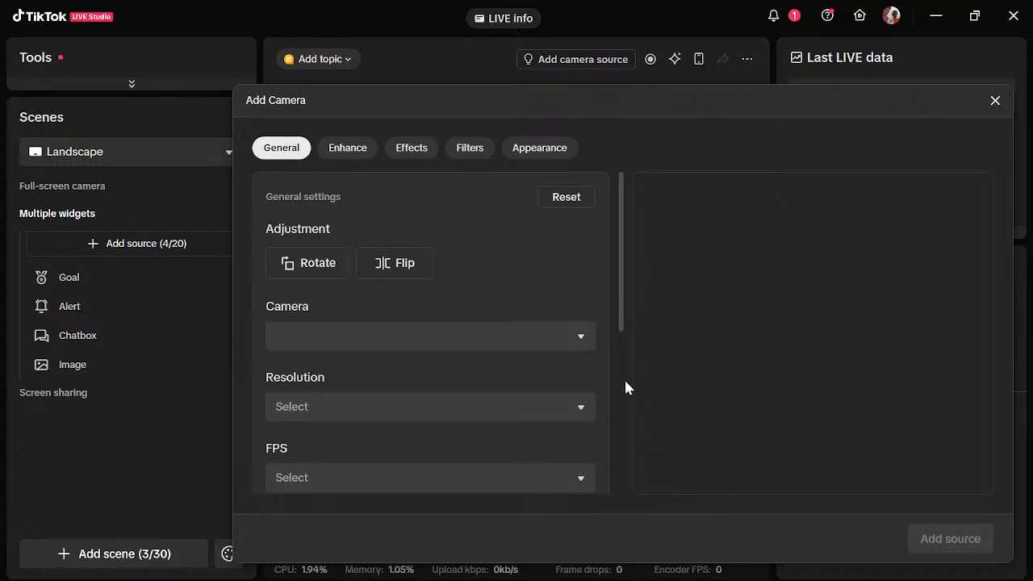
- Choose OBS Virtual Camera as the device for the new camera source
click(583, 341)
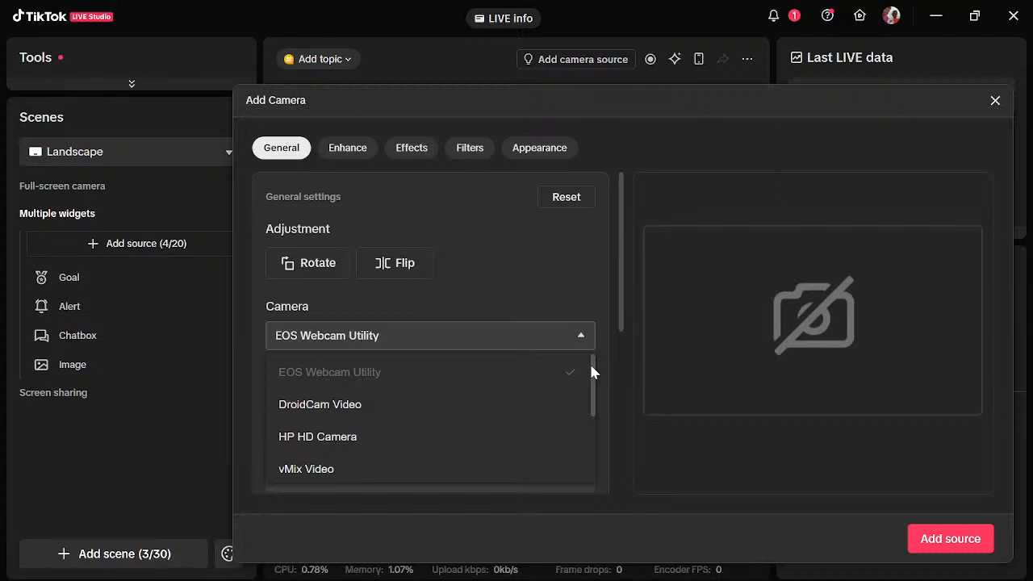
drag(590, 366, 601, 462)
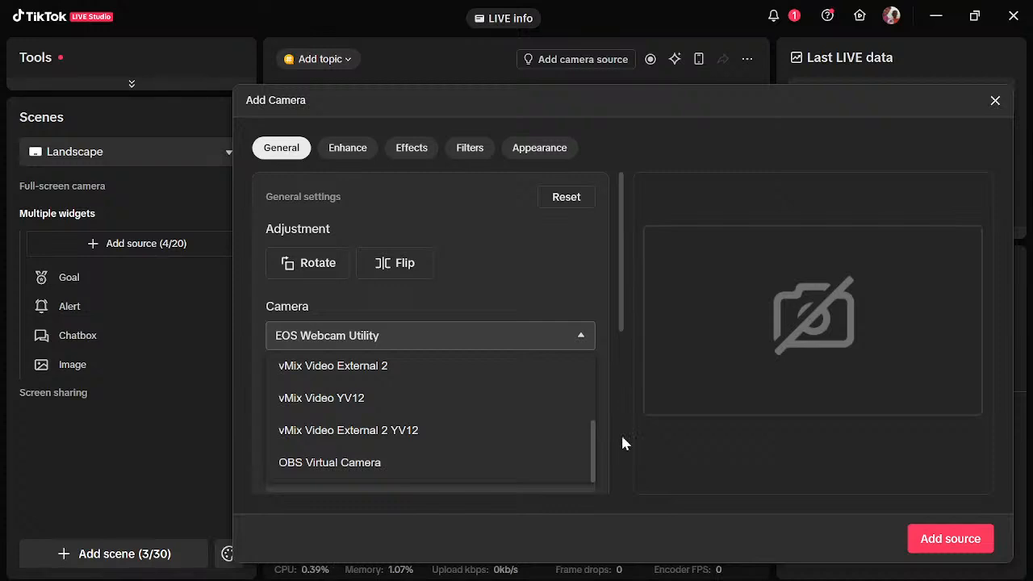
click(333, 466)
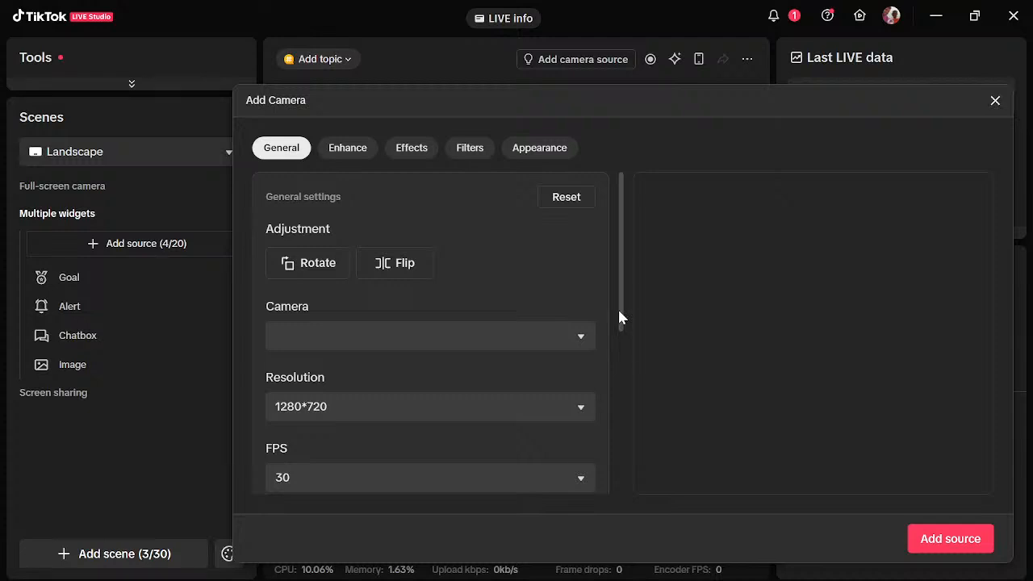
drag(619, 317, 619, 336)
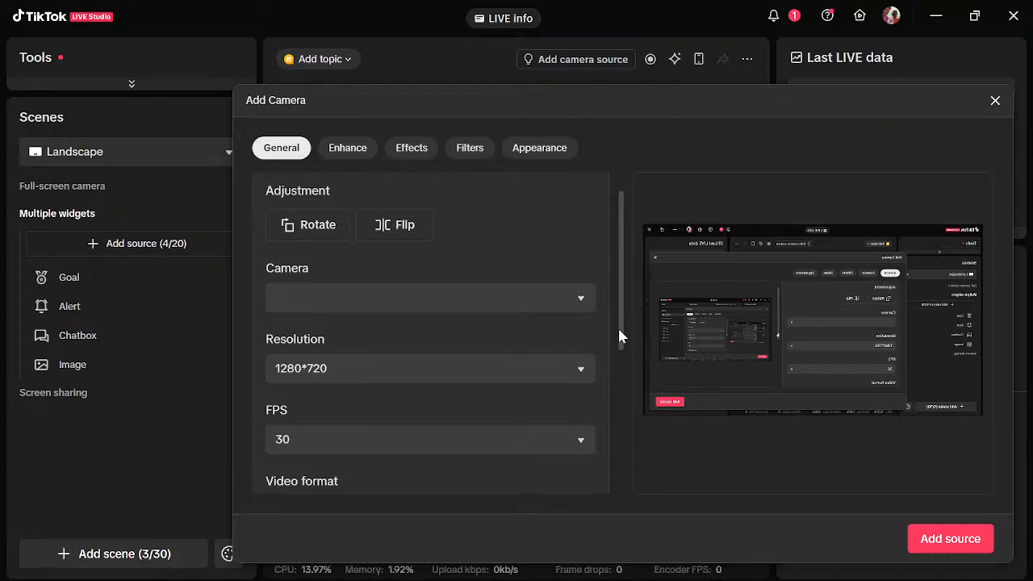
drag(620, 336, 620, 338)
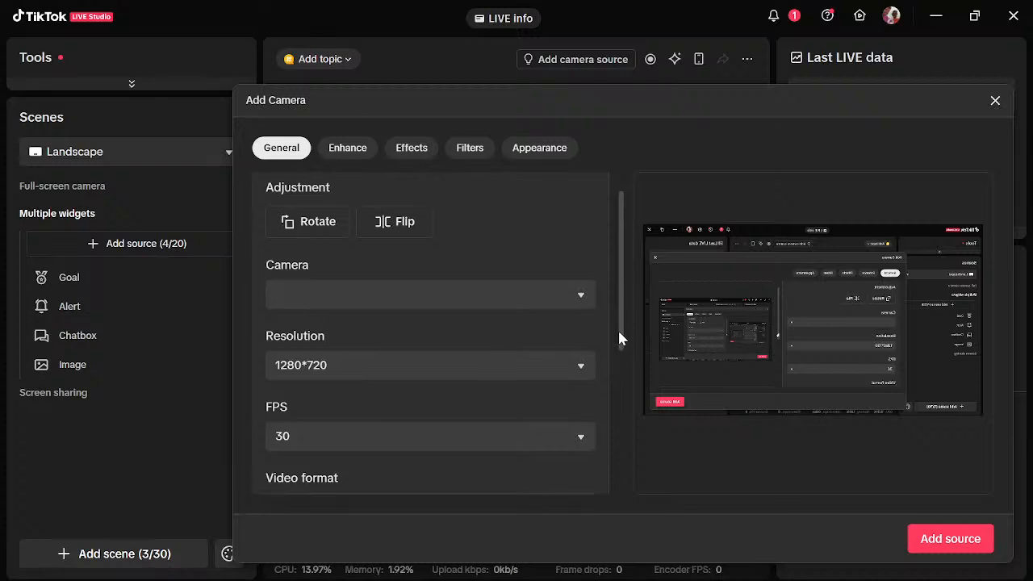
- Keep the resolution at 1280*720 and the background turned off, and add the camera source to the scene
click(583, 366)
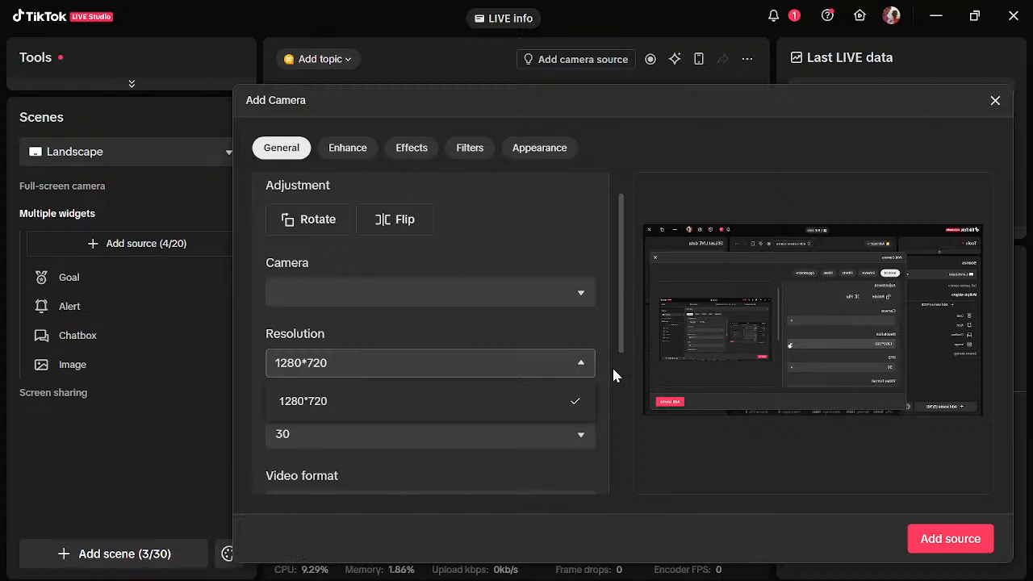
click(612, 374)
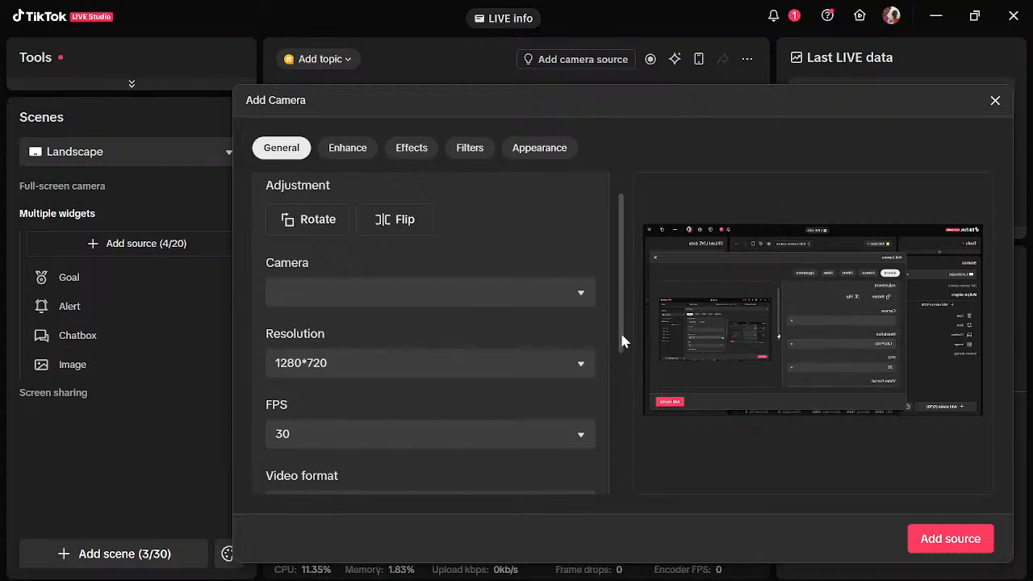
drag(621, 340, 620, 459)
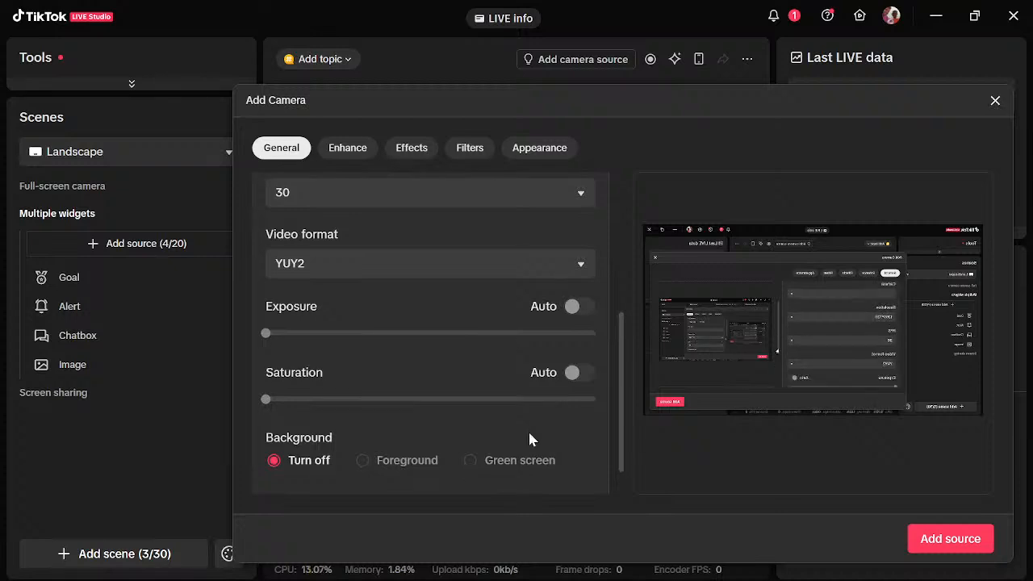
click(471, 461)
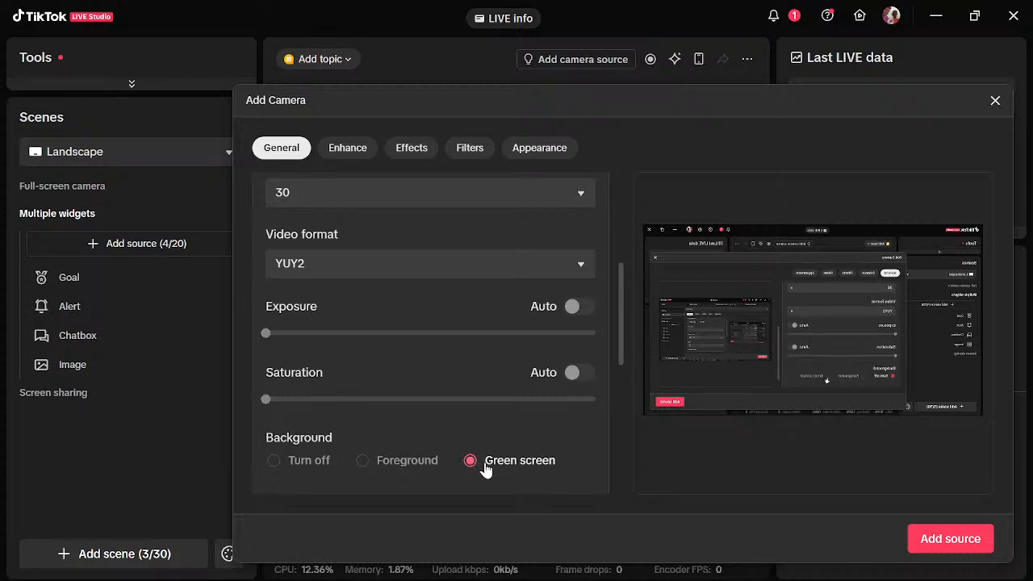
click(275, 462)
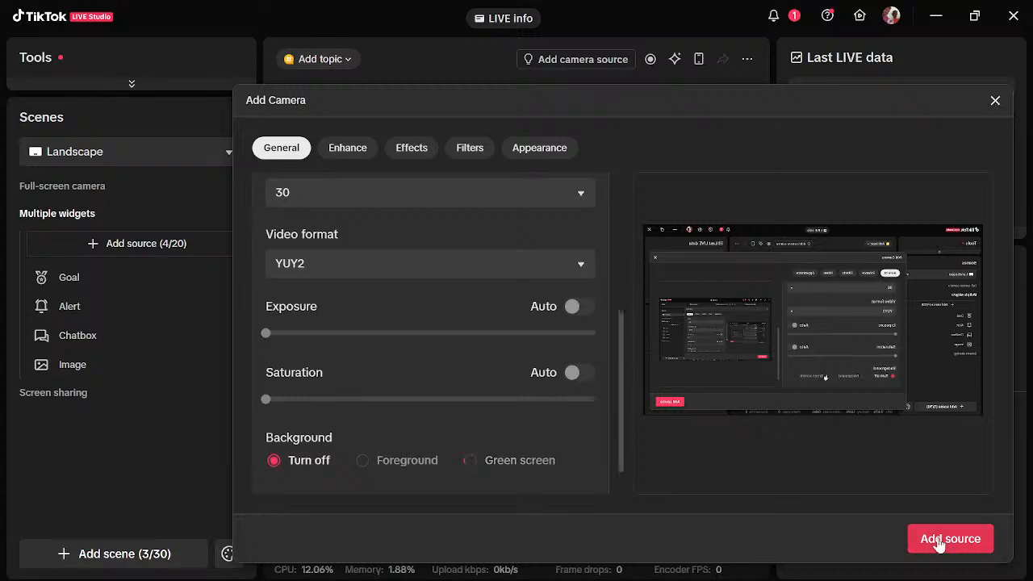
click(938, 541)
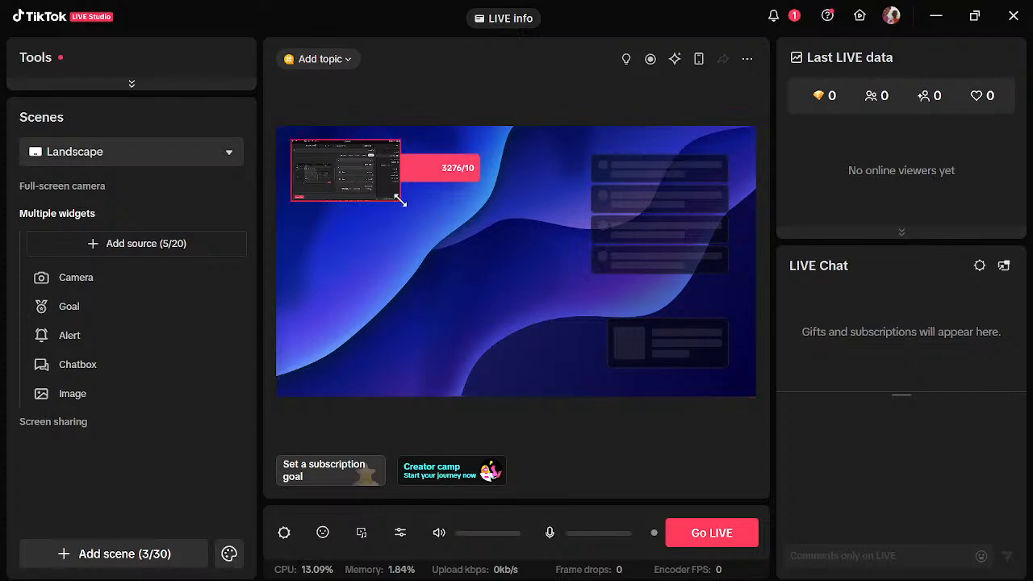
- Enlarge the camera source to cover most of the scene canvas and minimize the studio window
drag(401, 201, 697, 367)
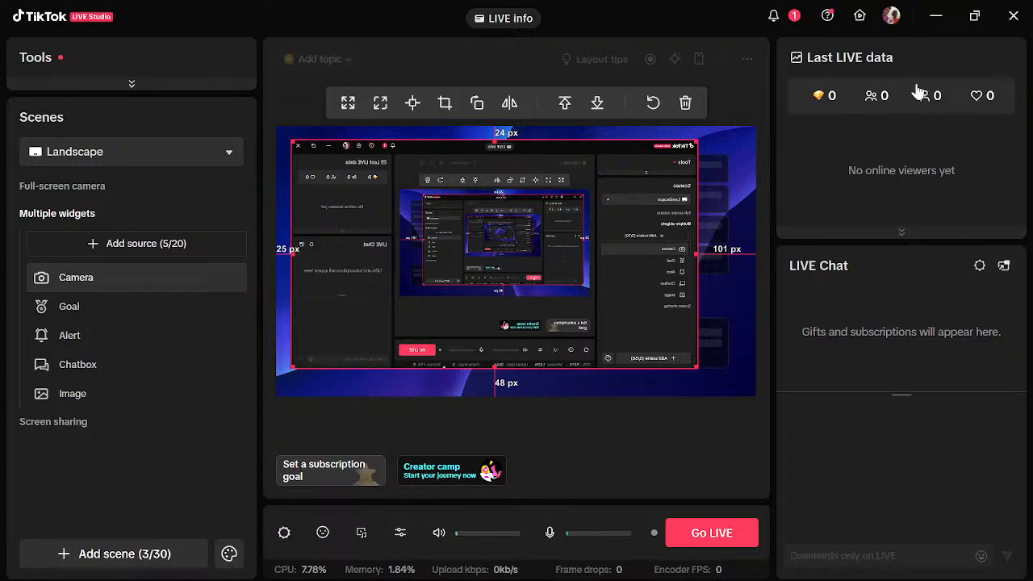
click(936, 20)
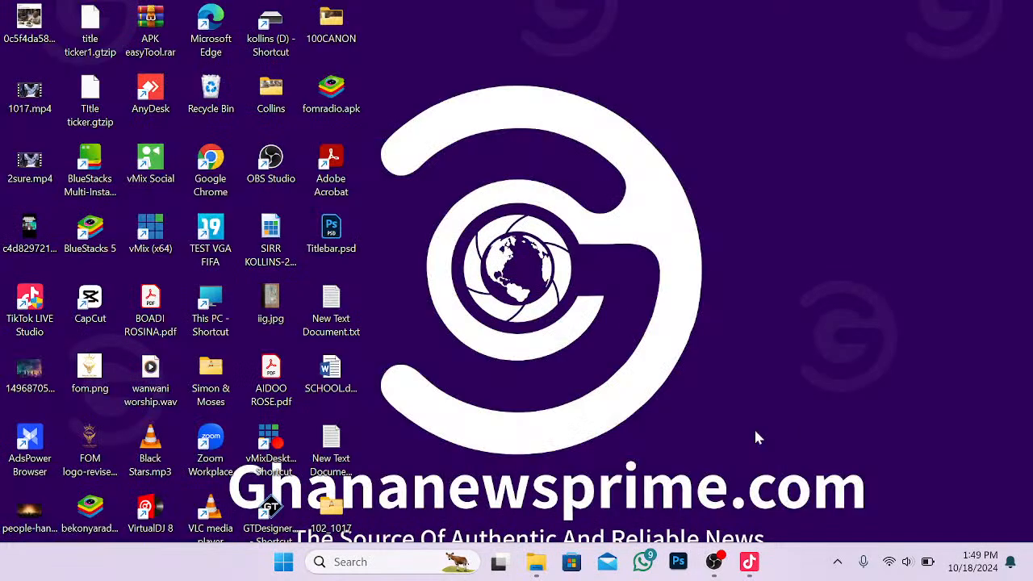
- Switch to OBS Studio, select Scene 2 and open the list of source types that can be added
click(713, 562)
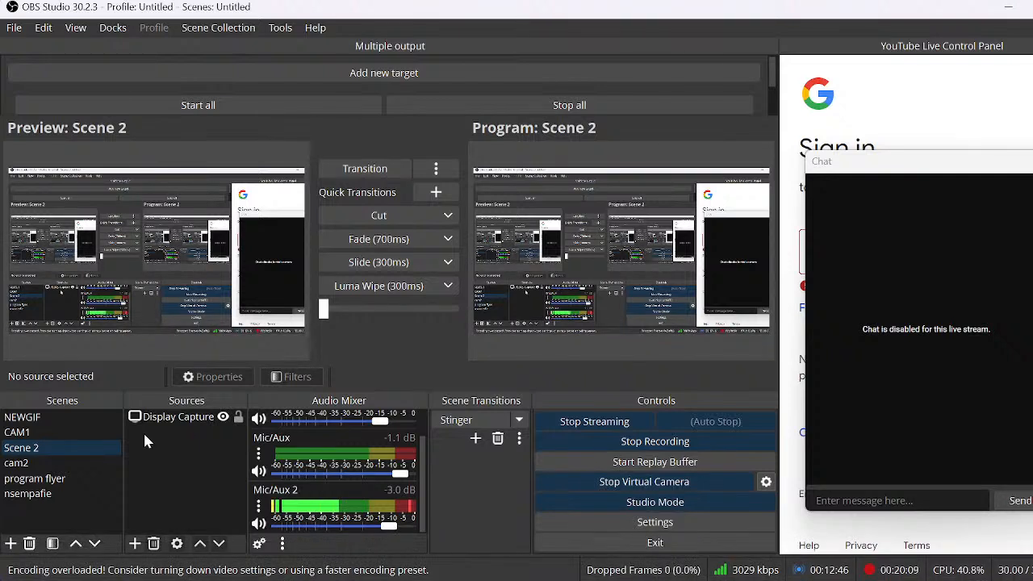
click(88, 434)
click(89, 445)
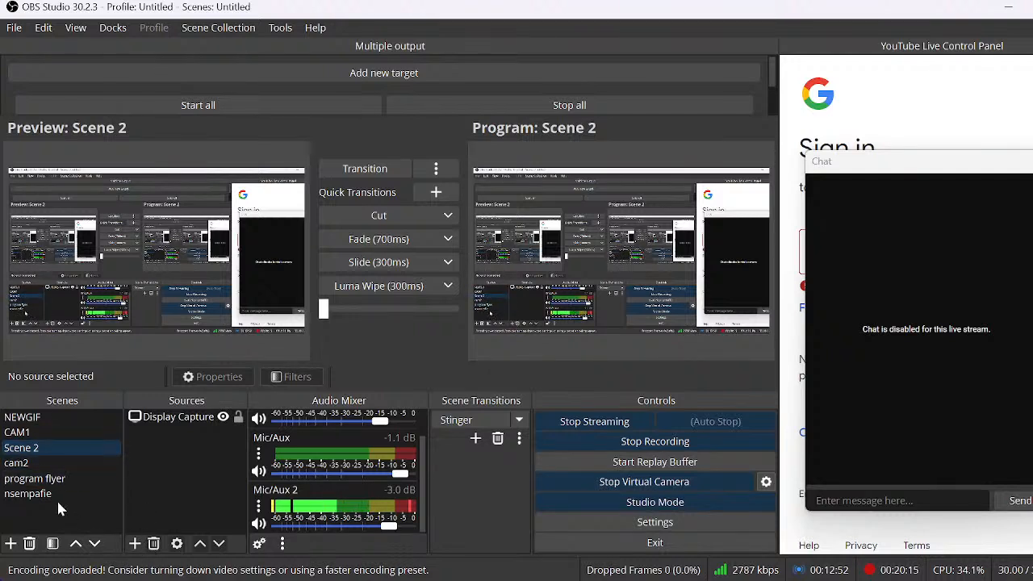
click(136, 544)
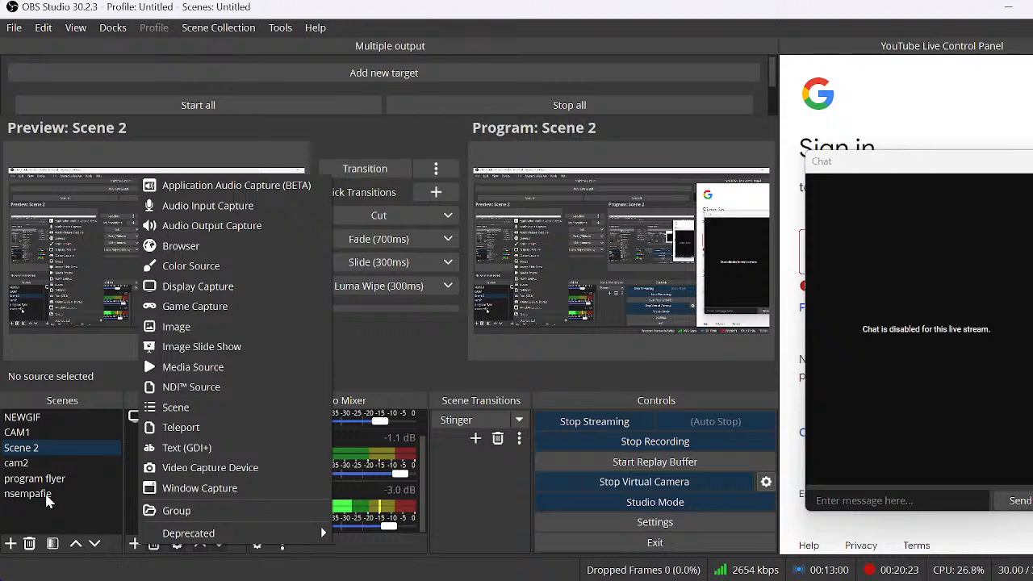
- Copy the Media Source from the nsempafie scene
click(50, 494)
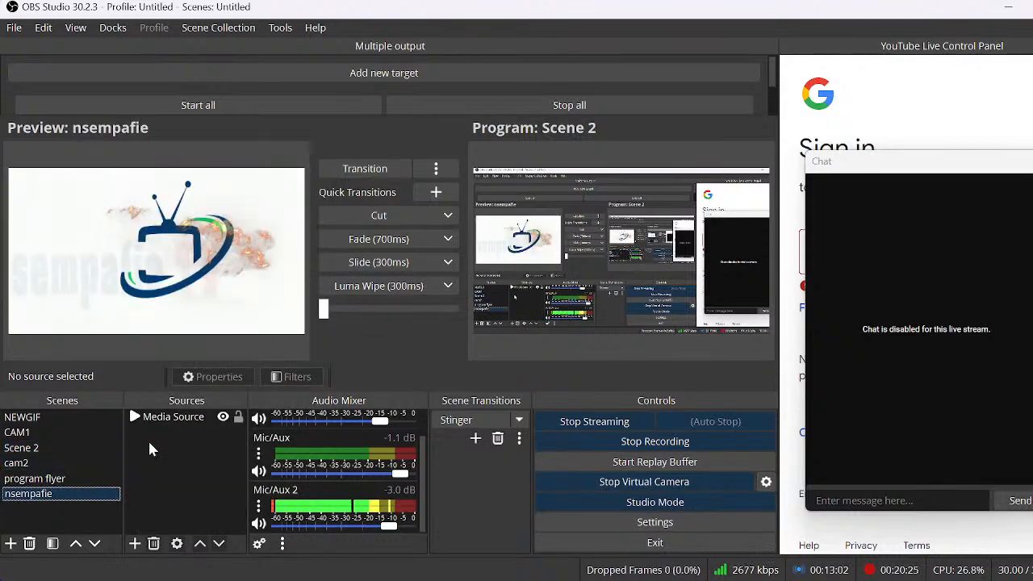
click(176, 417)
right_click(181, 422)
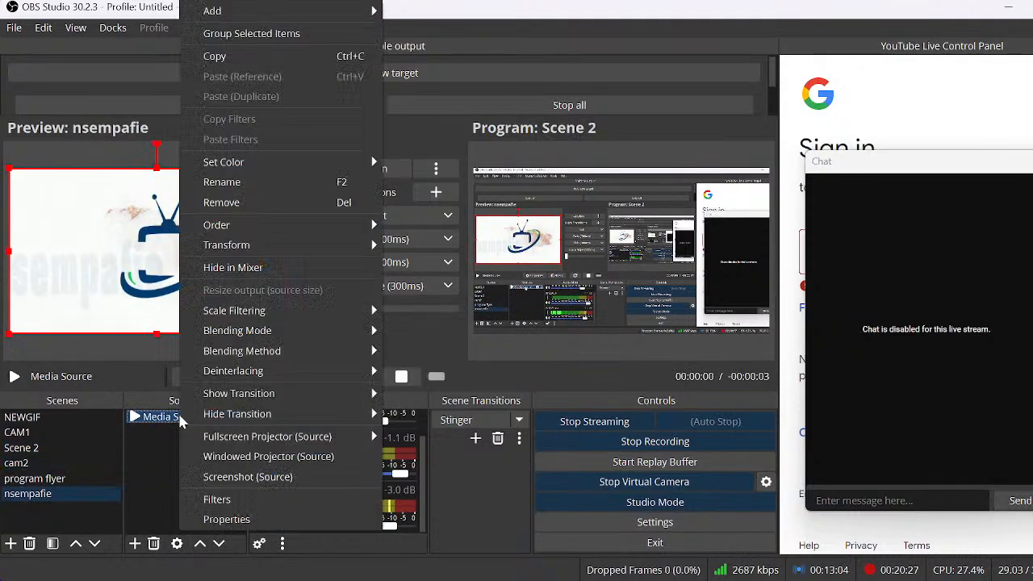
click(234, 56)
- Paste the copied Media Source into Scene 2 above the Display Capture source
click(40, 448)
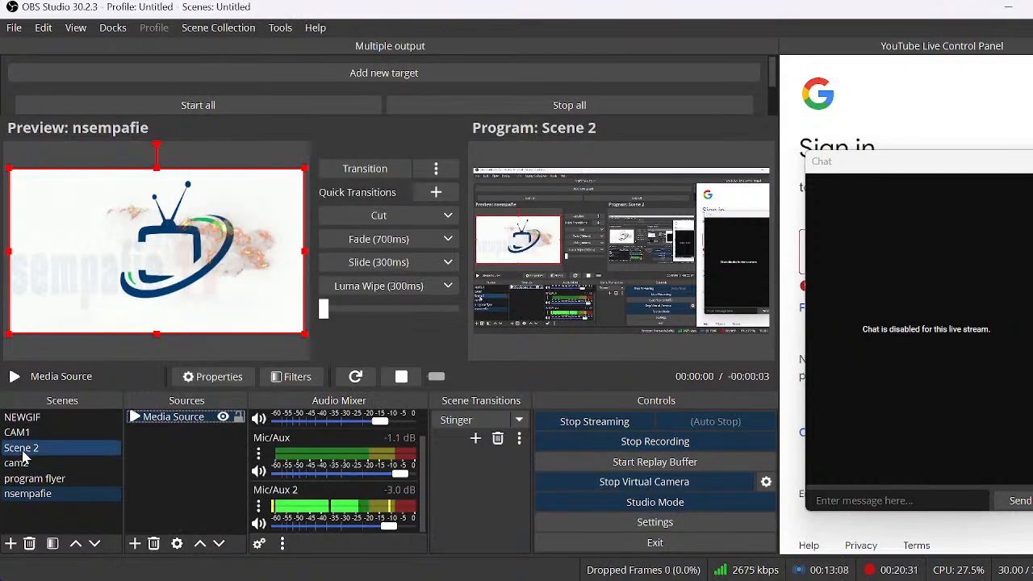
click(162, 460)
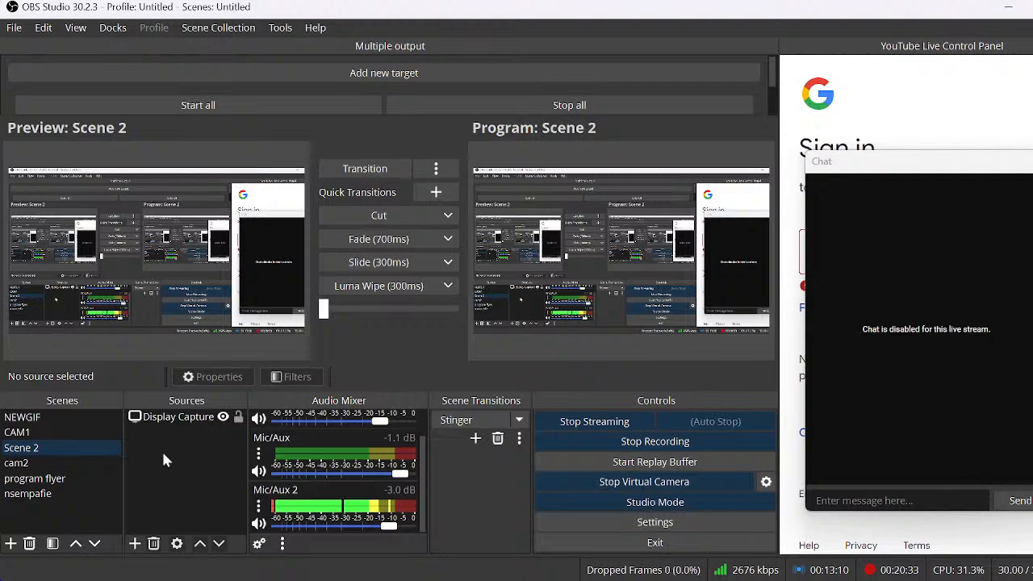
key(ctrl+v)
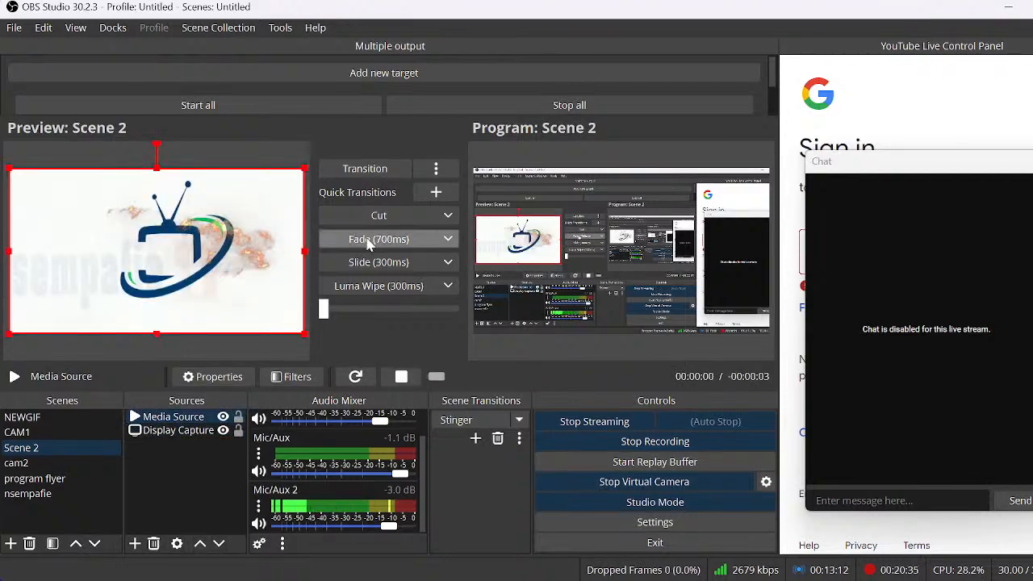